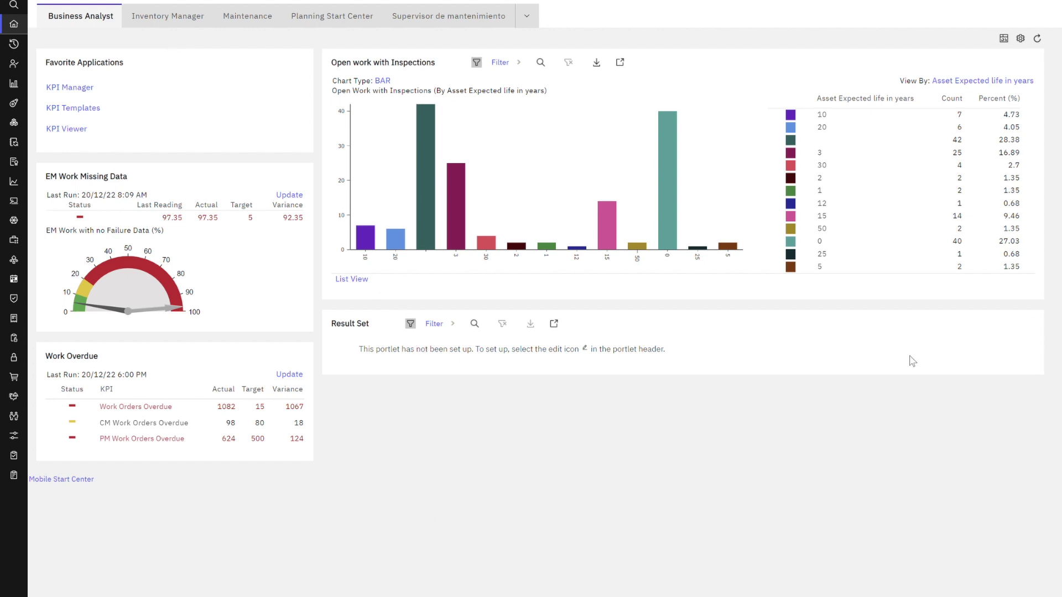
Start setting up the empty Result Set portlet and name it 'Open Work Orders with Inspections'
{"action": "mouse_move", "coordinate": [998, 337]}
{"action": "left_click", "coordinate": [994, 325]}
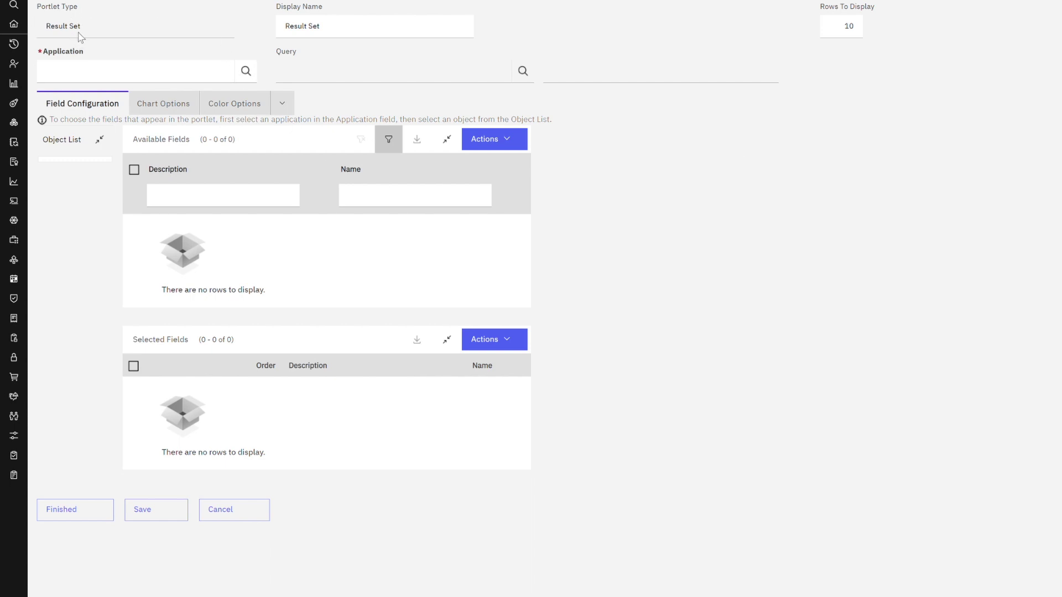
{"action": "left_click", "coordinate": [344, 35]}
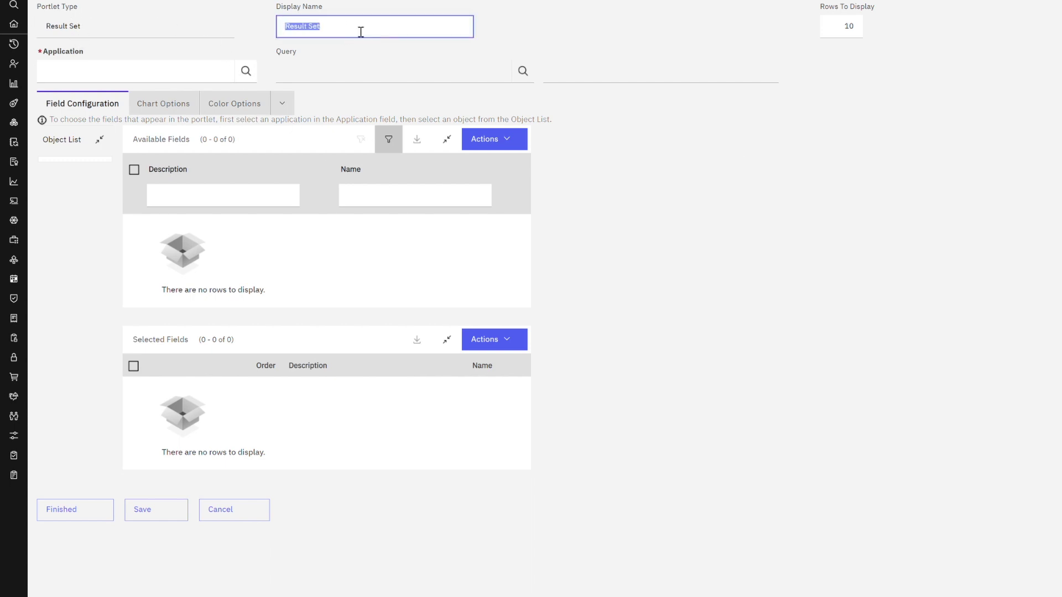
{"action": "key", "text": "BackSpace"}
{"action": "type", "text": "Ope"}
{"action": "left_click", "coordinate": [437, 53]}
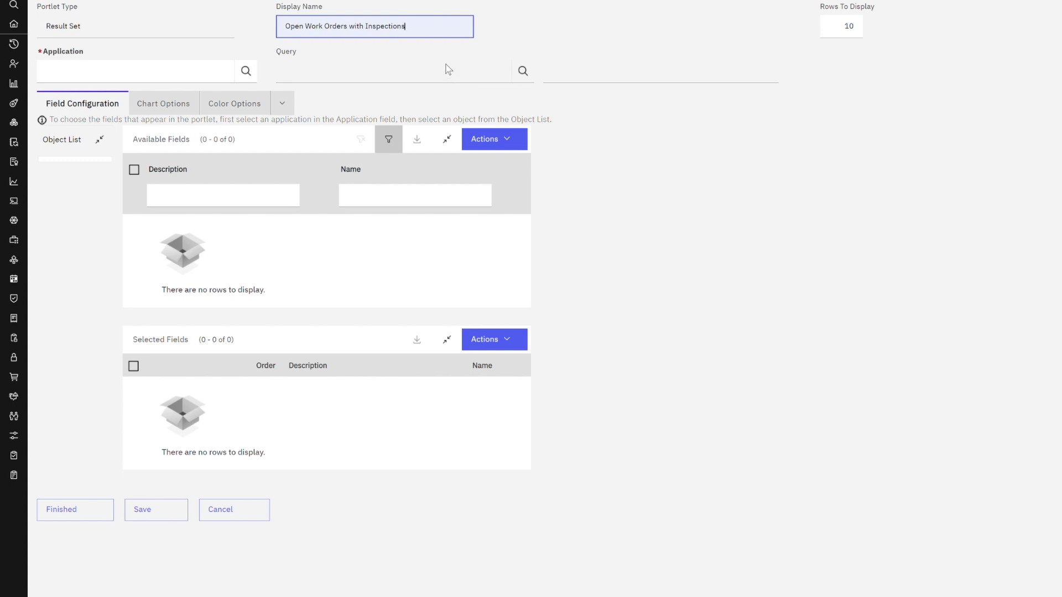
{"action": "left_click", "coordinate": [545, 42]}
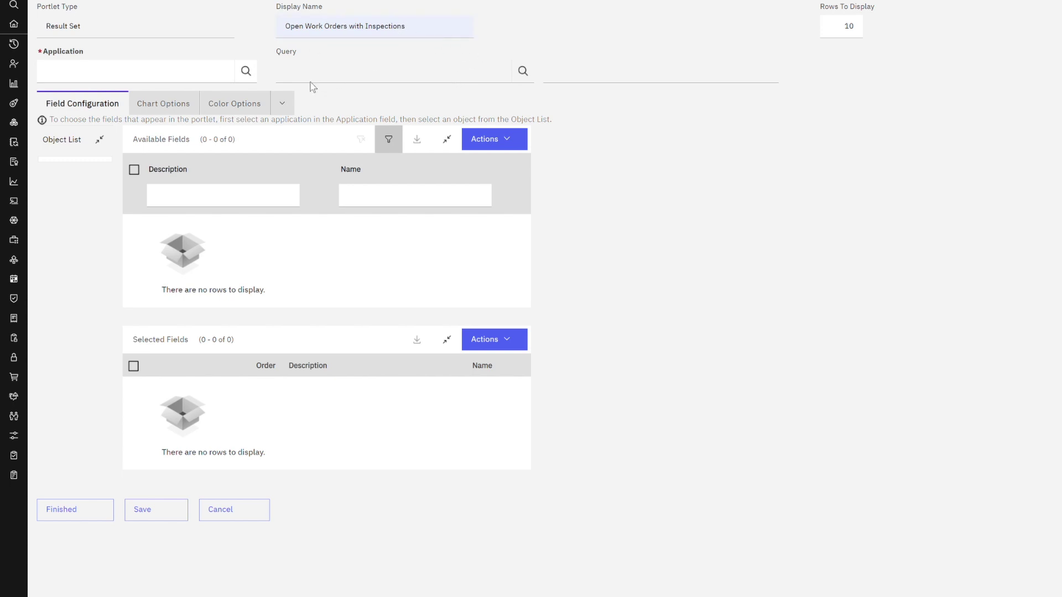
Set the portlet's application to WOTRACK, which brings in the Work Order Details object structure
{"action": "left_click", "coordinate": [254, 73]}
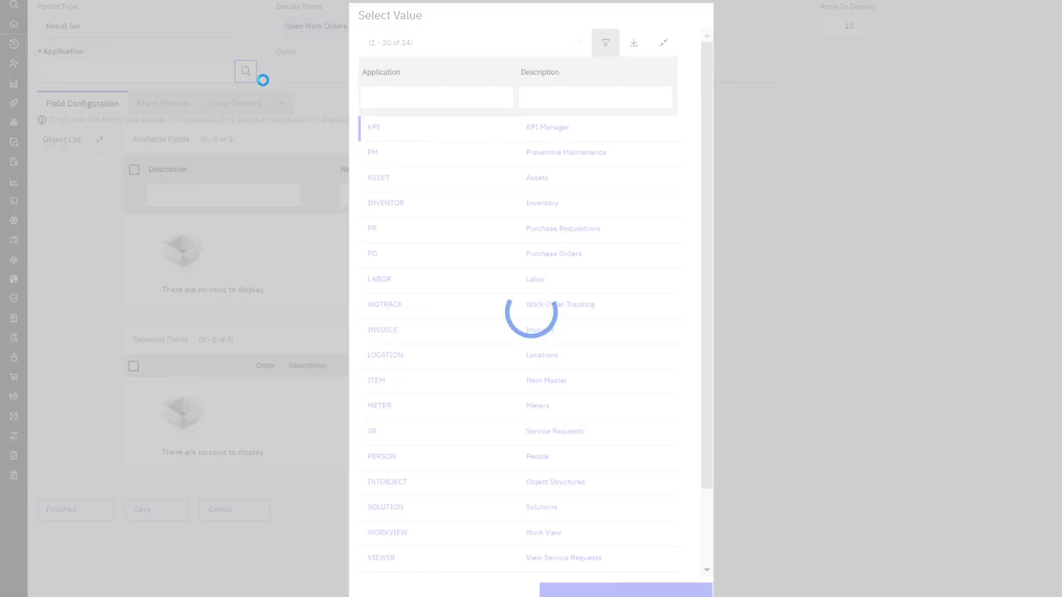
{"action": "type", "text": "wotrack"}
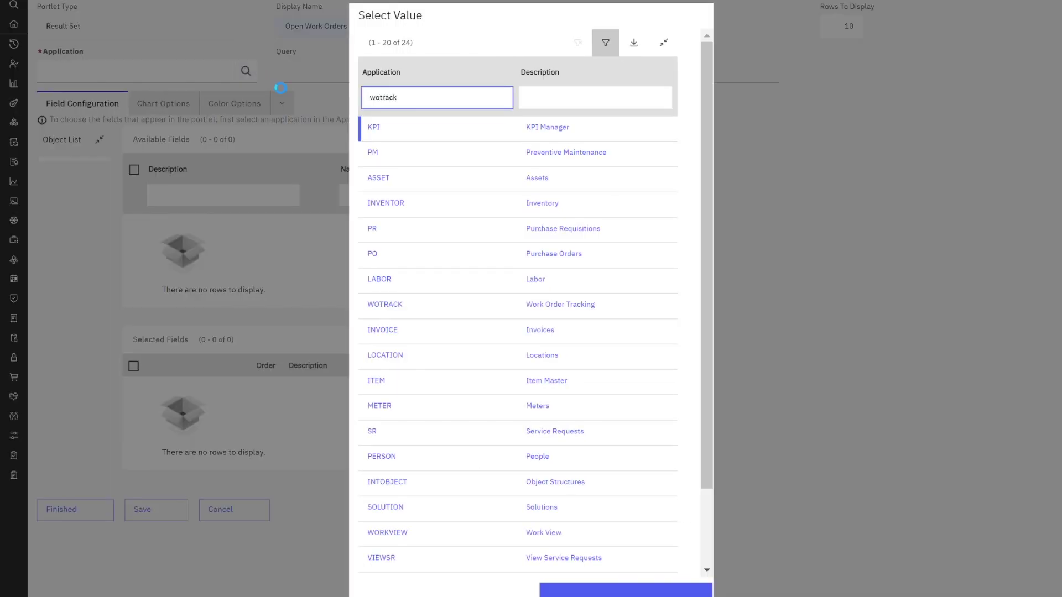
{"action": "key", "text": "Return"}
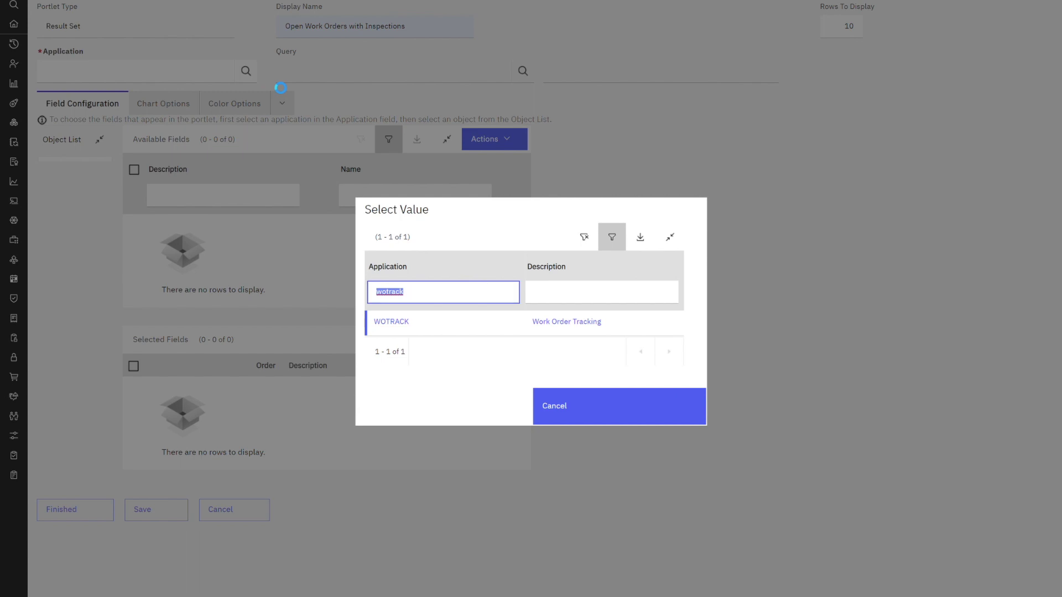
{"action": "left_click", "coordinate": [401, 333]}
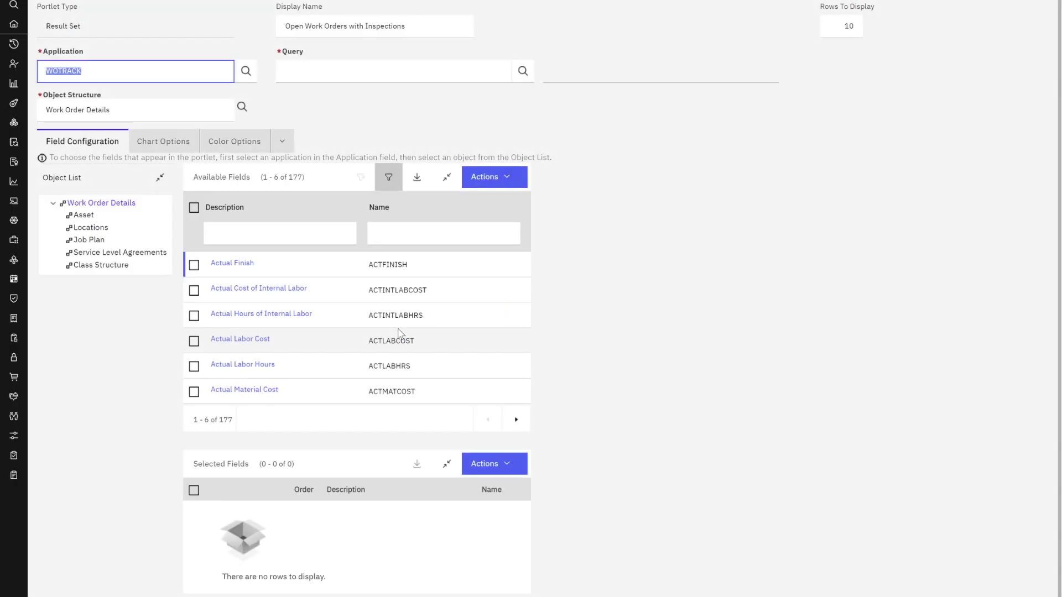
{"action": "left_click", "coordinate": [401, 132]}
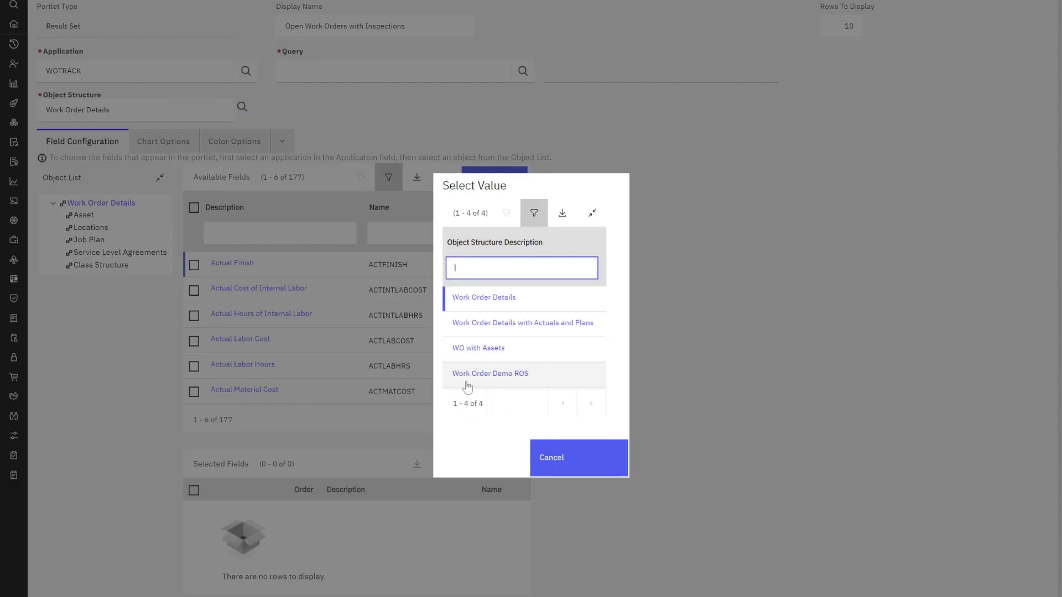
Switch the object structure to Work Order Demo ROS
{"action": "left_click", "coordinate": [496, 375]}
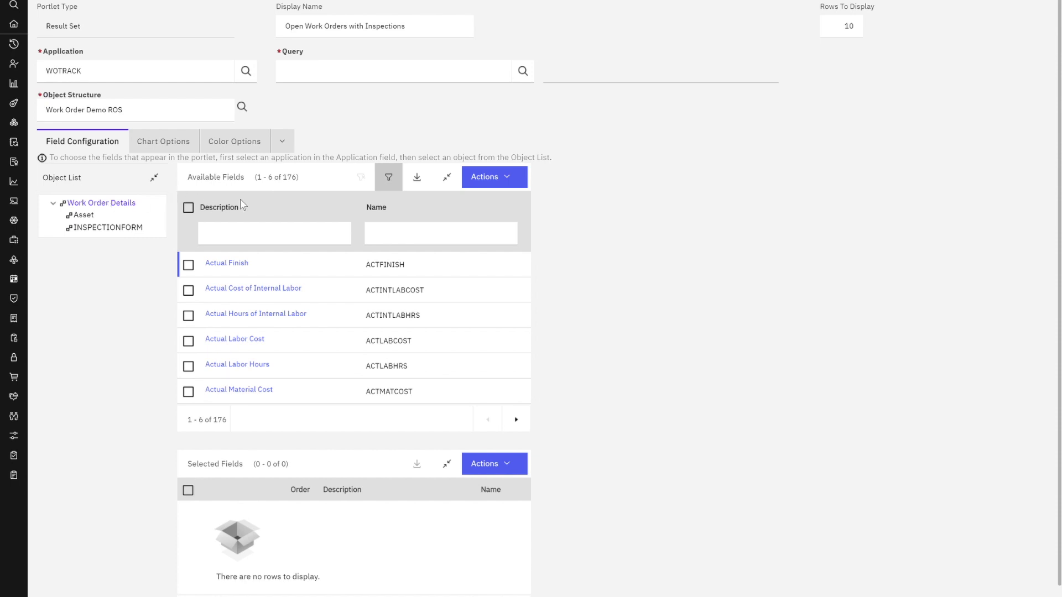
{"action": "left_click", "coordinate": [90, 218]}
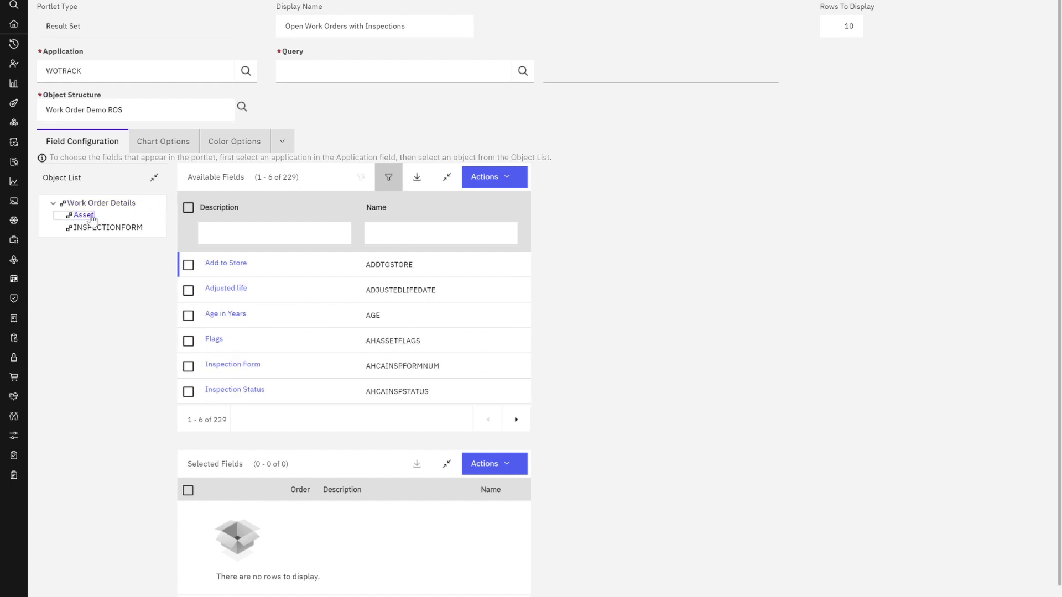
{"action": "left_click", "coordinate": [104, 231]}
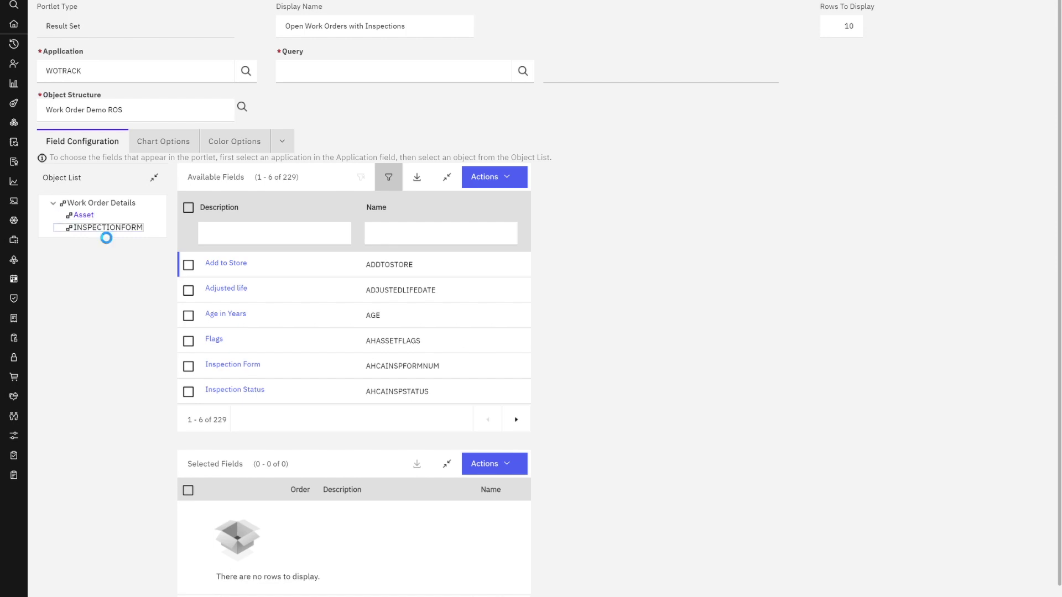
{"action": "left_click", "coordinate": [92, 217]}
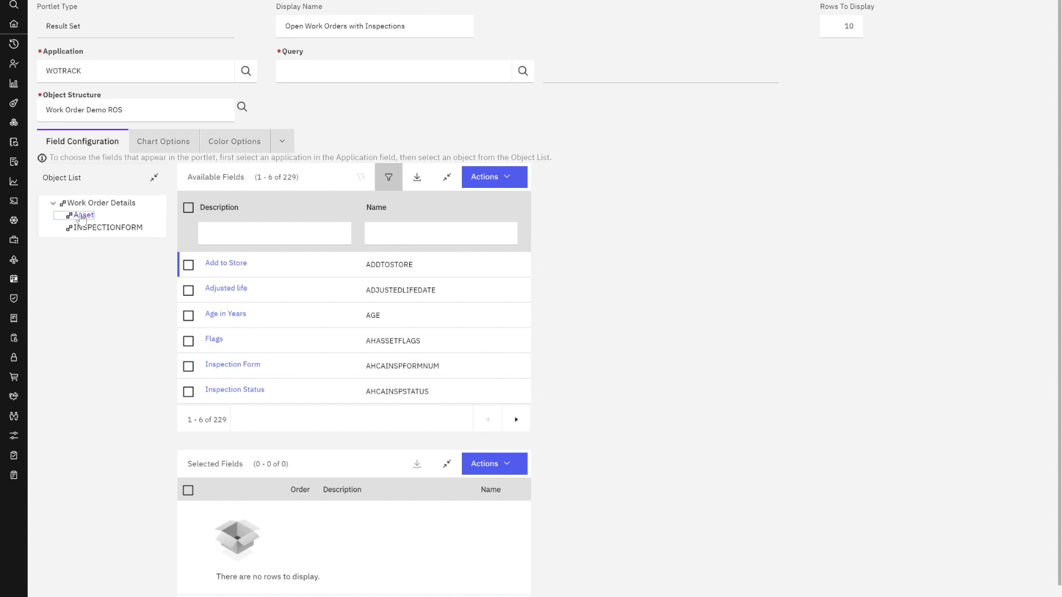
{"action": "left_click", "coordinate": [100, 231]}
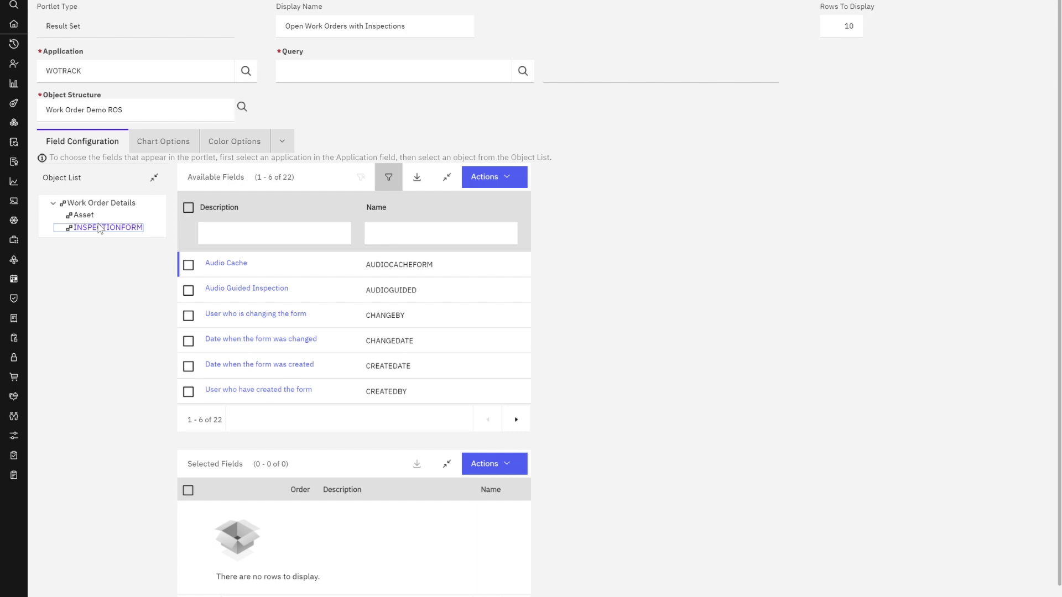
{"action": "left_click", "coordinate": [131, 204]}
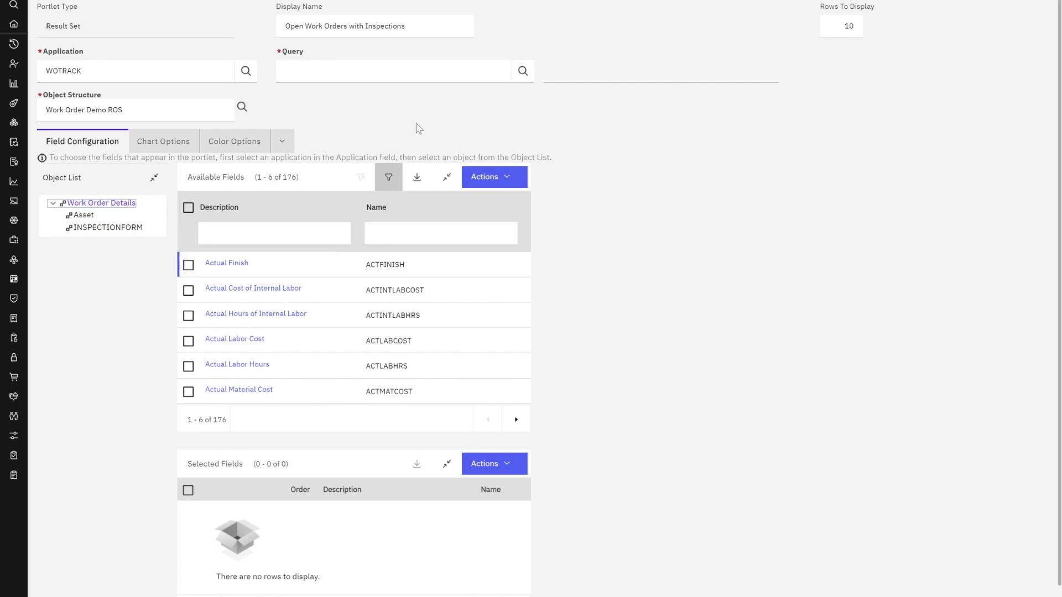
Use the OpenInspWork query (Open Work with Inspections) for the portlet
{"action": "left_click", "coordinate": [524, 73]}
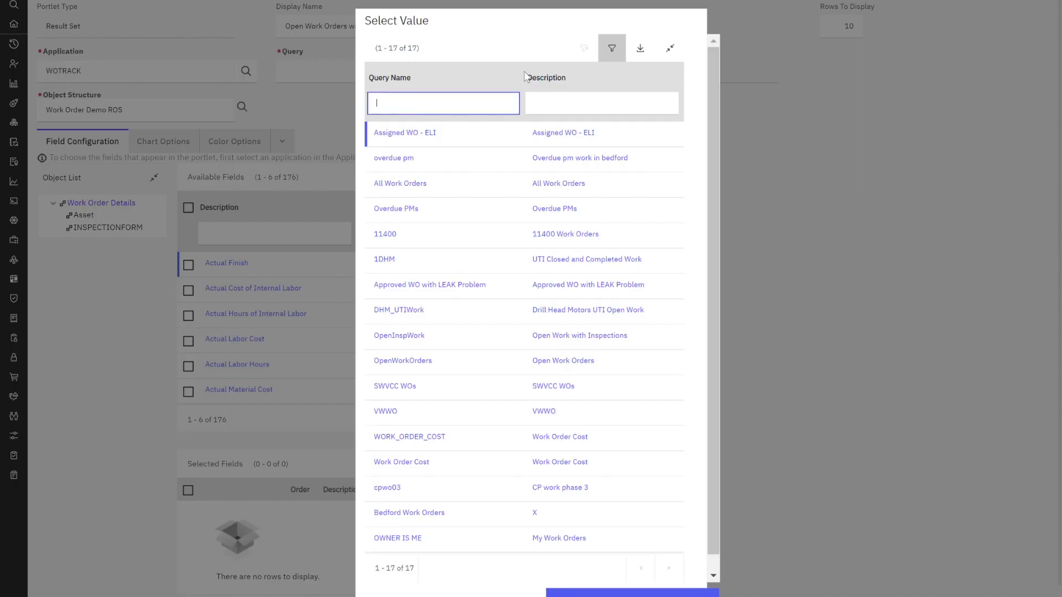
{"action": "left_click", "coordinate": [408, 336]}
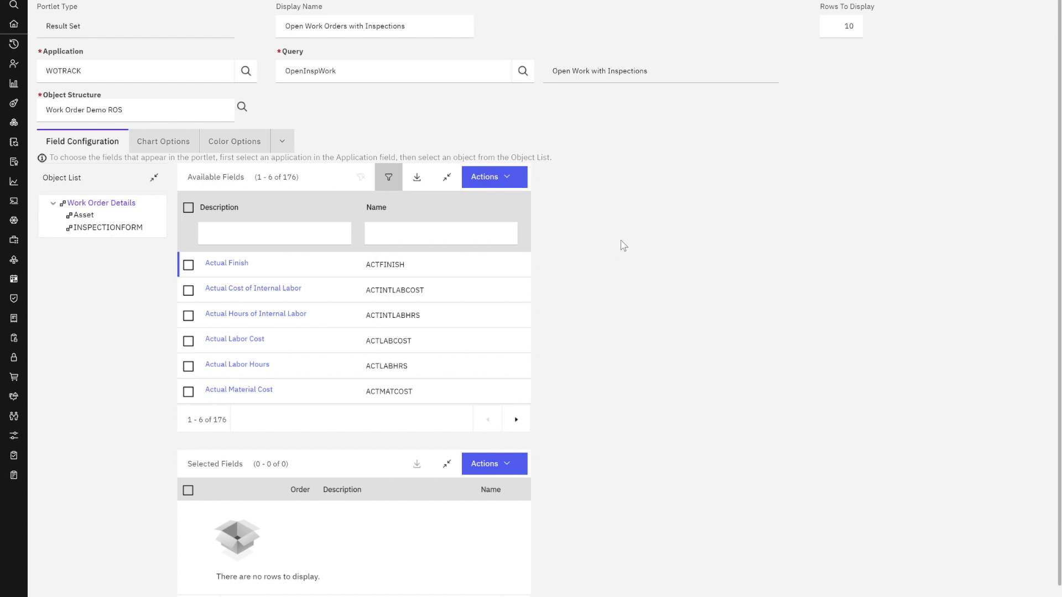
{"action": "scroll", "coordinate": [636, 365], "scroll_direction": "down", "scroll_amount": 1}
{"action": "scroll", "coordinate": [640, 363], "scroll_direction": "up", "scroll_amount": 1}
Add the Work Order and Work Type fields to the portlet's selected fields
{"action": "left_click", "coordinate": [417, 234]}
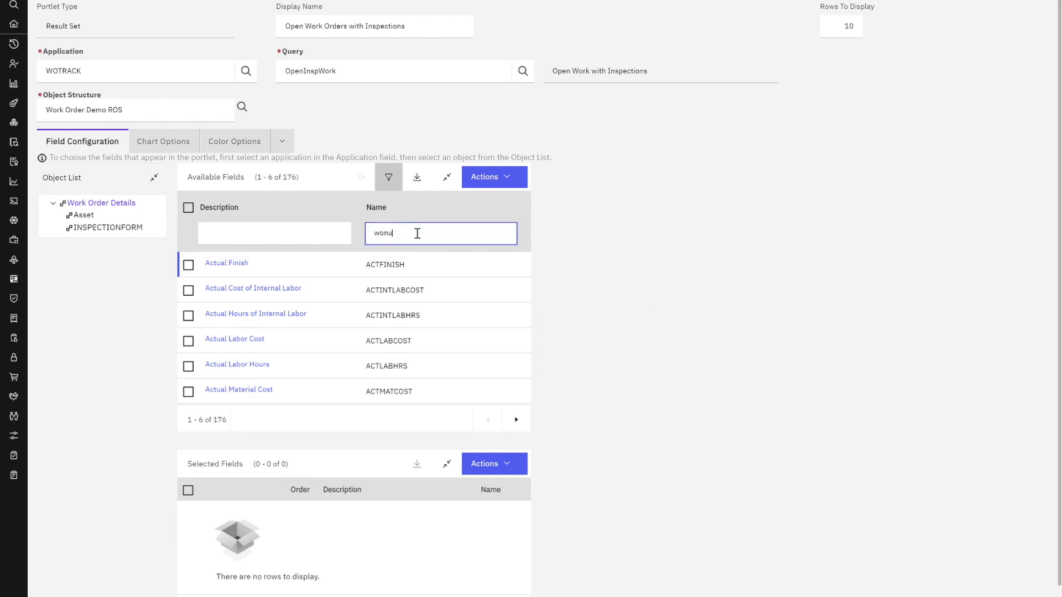
{"action": "type", "text": "wonum"}
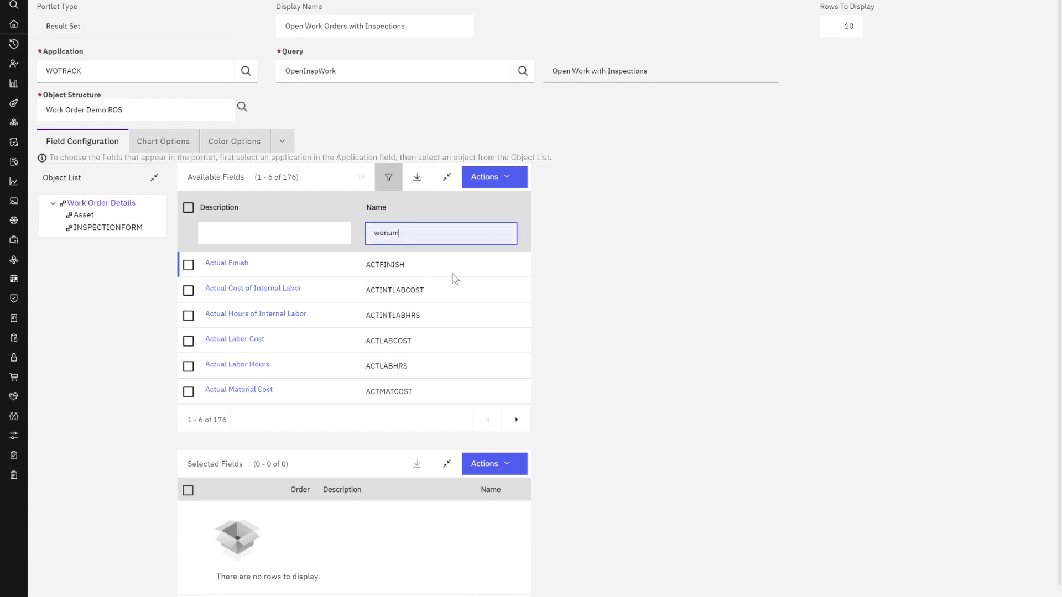
{"action": "key", "text": "Return"}
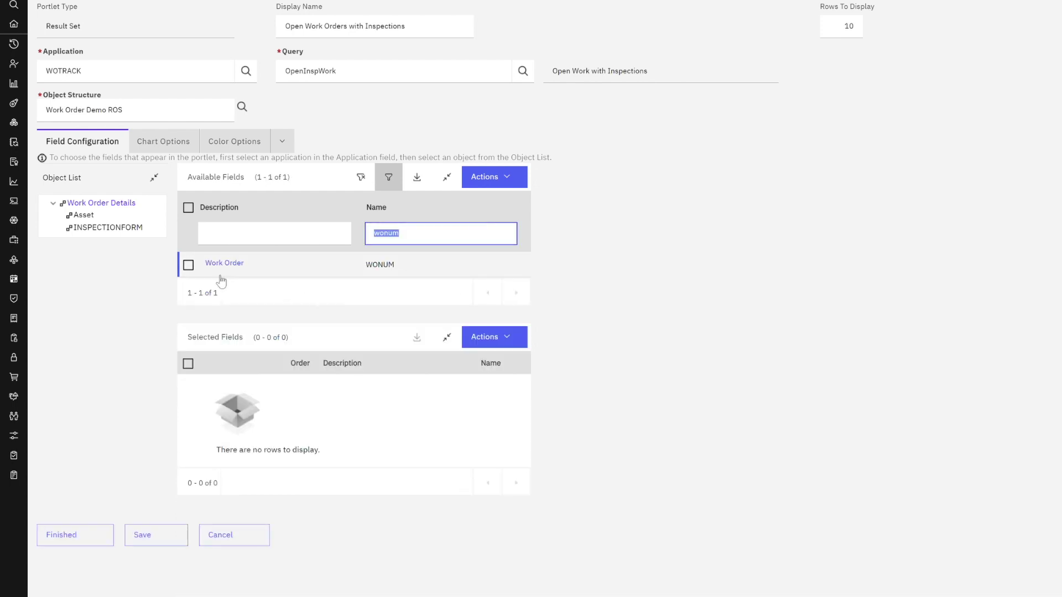
{"action": "left_click", "coordinate": [188, 265]}
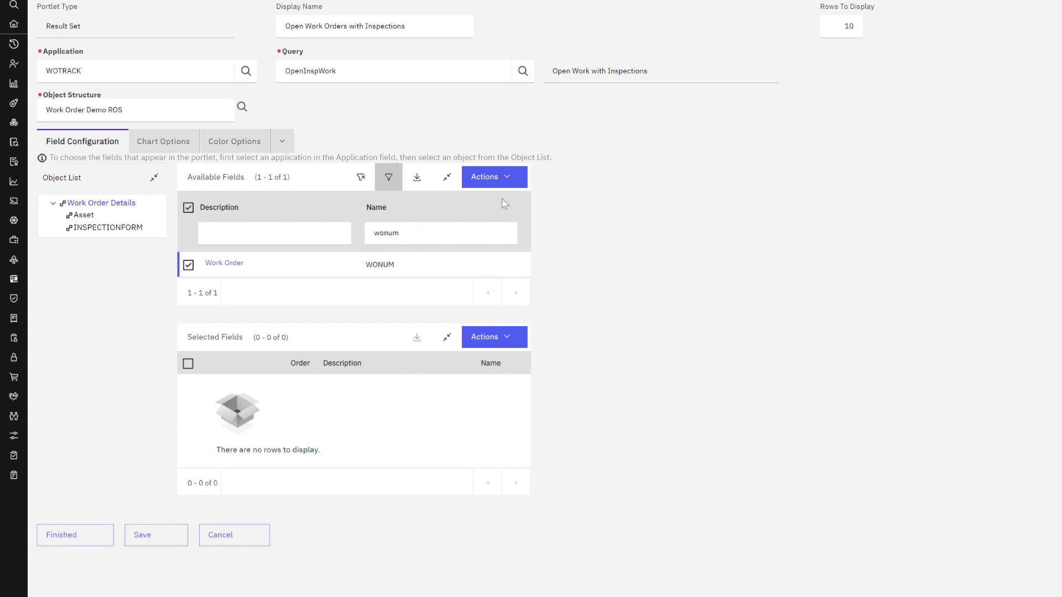
{"action": "left_click", "coordinate": [507, 177]}
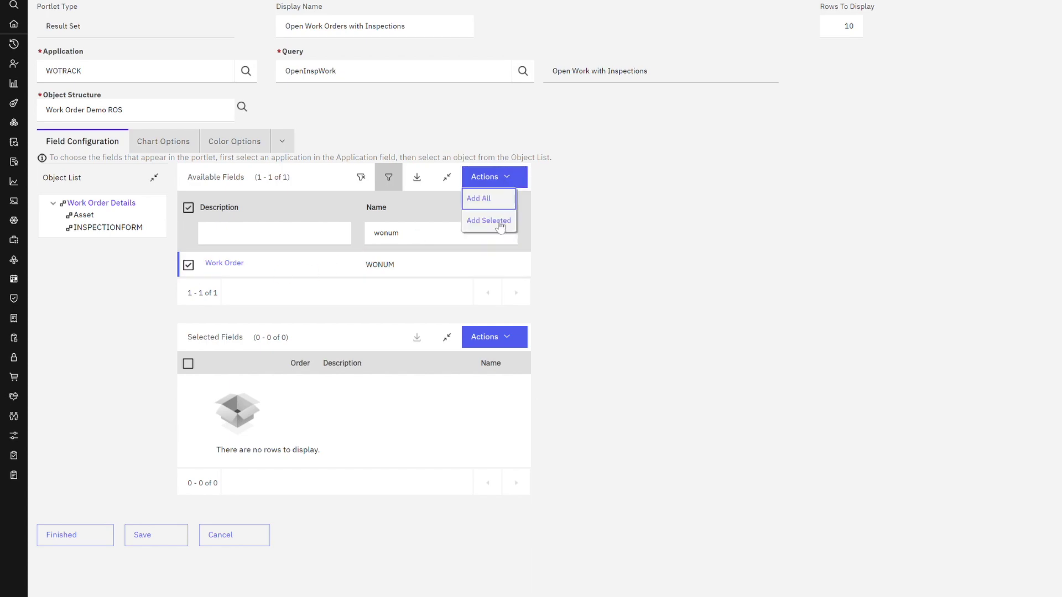
{"action": "left_click", "coordinate": [501, 220]}
{"action": "double_click", "coordinate": [432, 238]}
{"action": "type", "text": "t"}
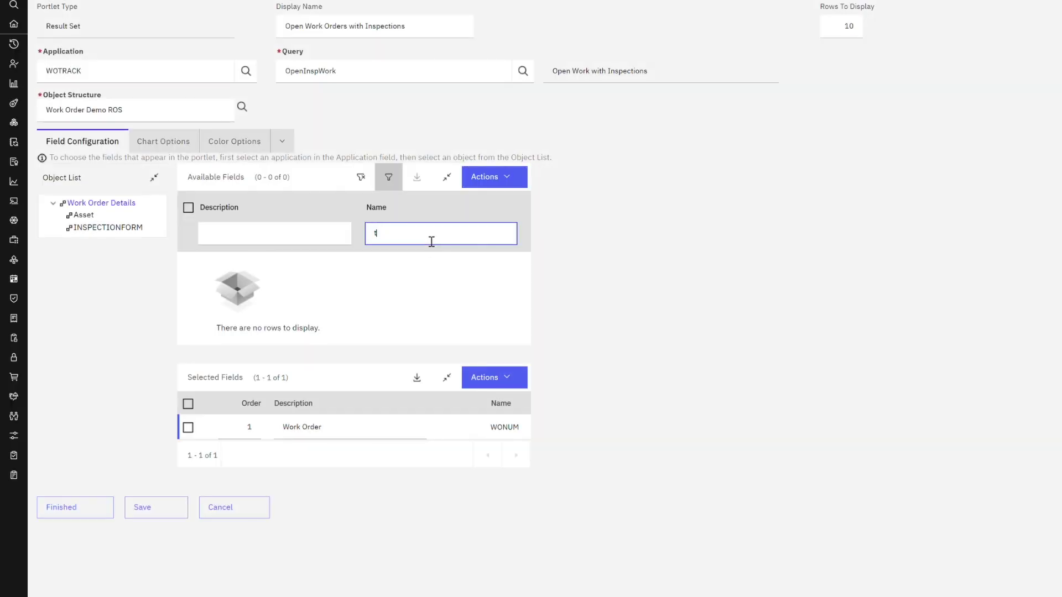
{"action": "type", "text": "ype"}
{"action": "key", "text": "Return"}
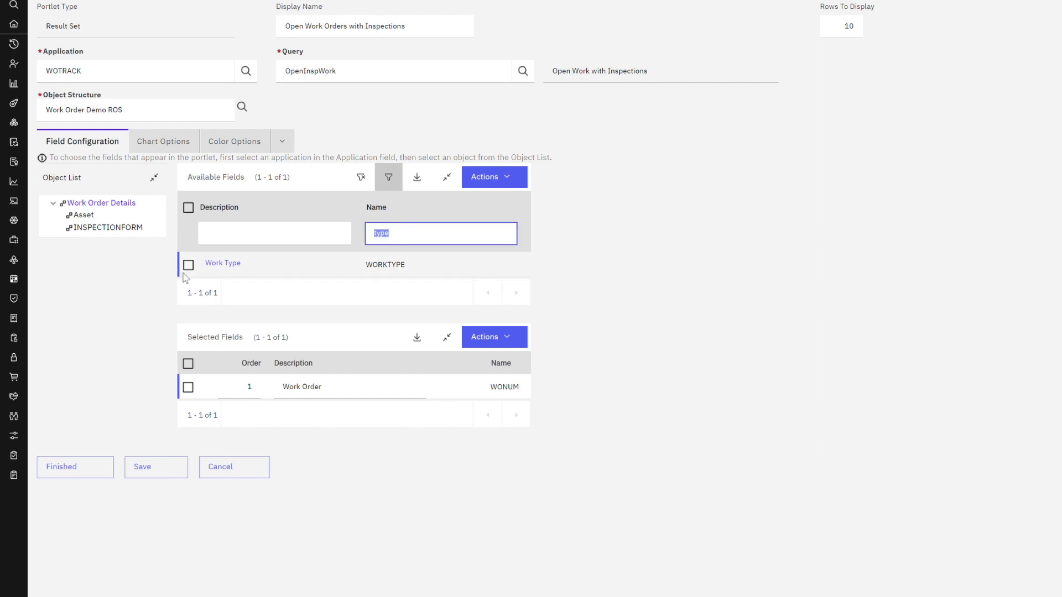
{"action": "left_click", "coordinate": [188, 265]}
{"action": "left_click", "coordinate": [498, 177]}
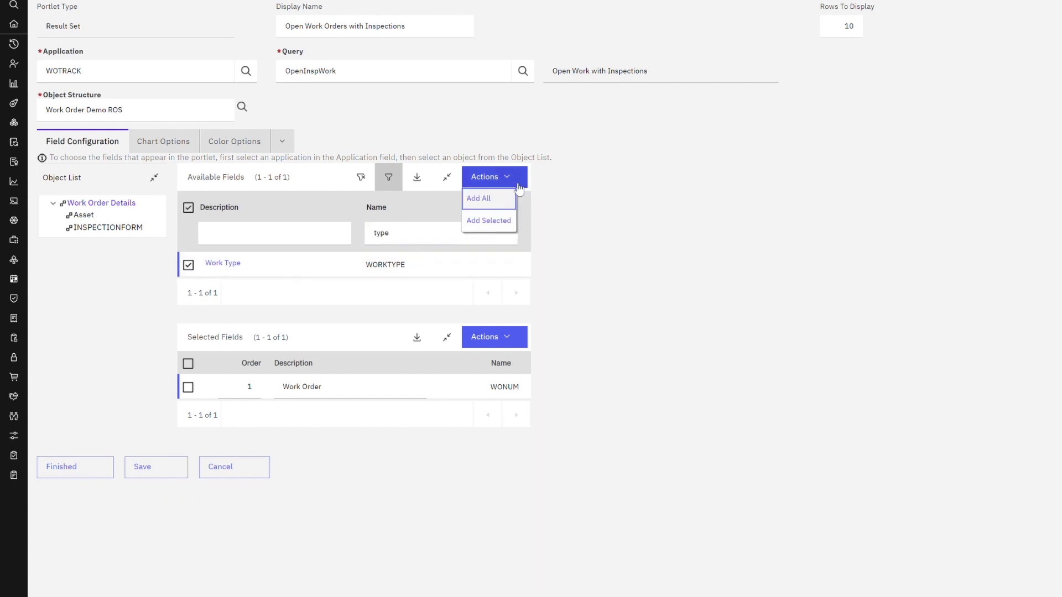
{"action": "left_click", "coordinate": [498, 222]}
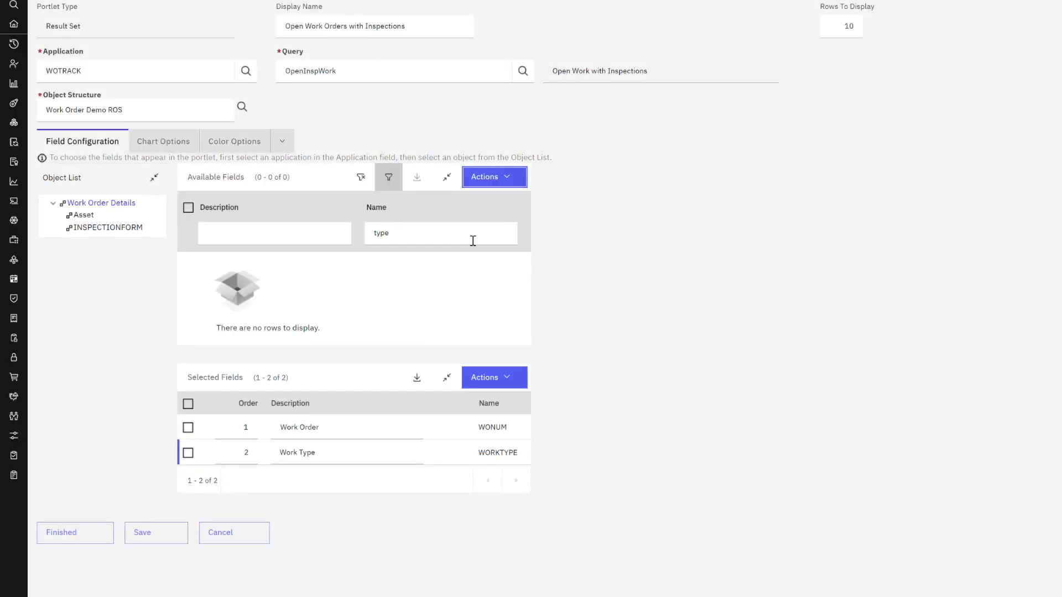
Add the Priority and Asset fields to the selected fields
{"action": "double_click", "coordinate": [472, 240]}
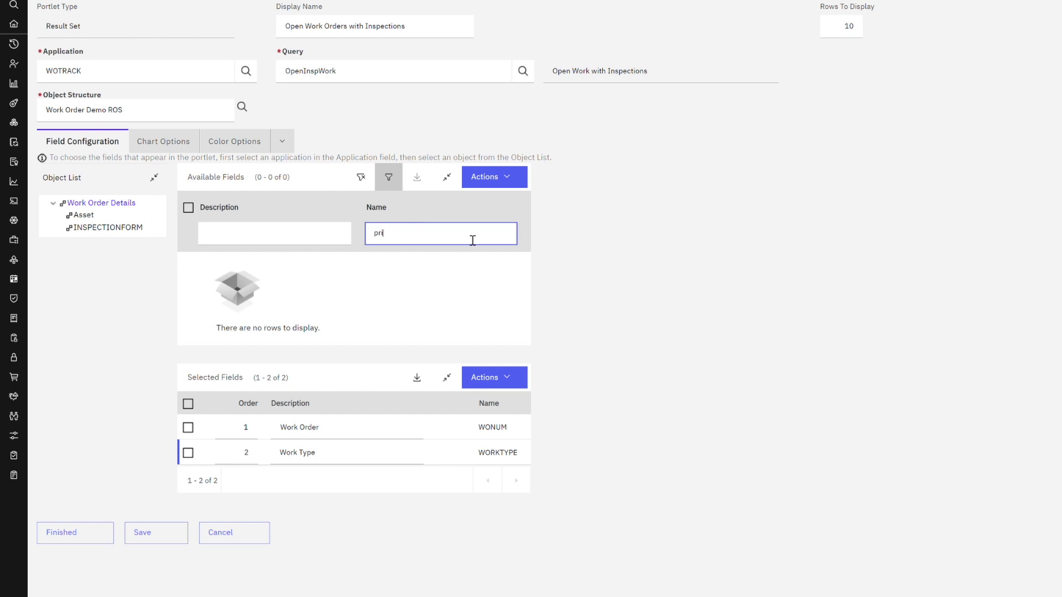
{"action": "key", "text": "Return"}
{"action": "double_click", "coordinate": [458, 237]}
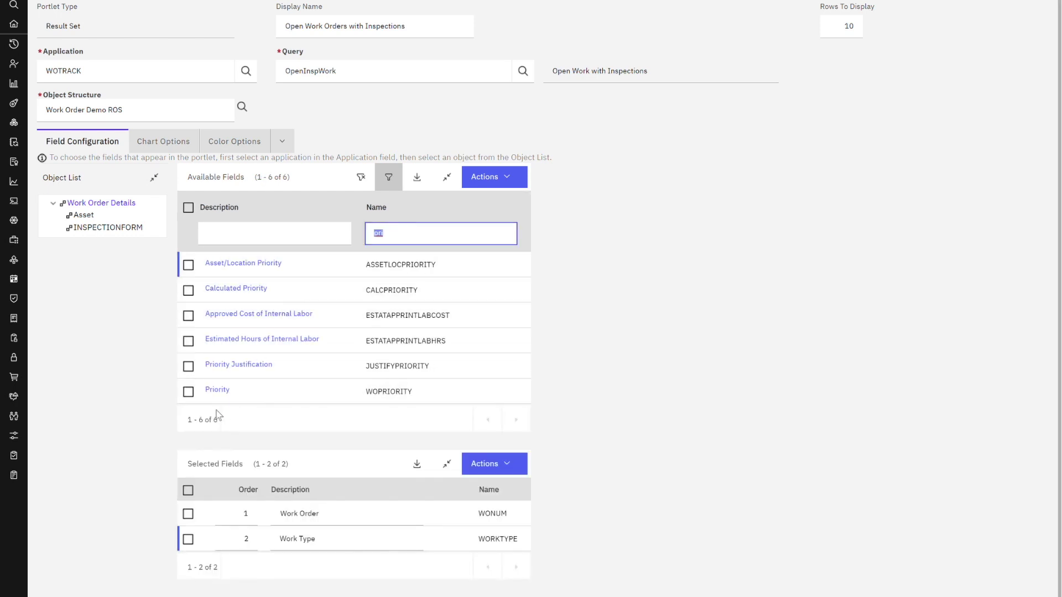
{"action": "left_click", "coordinate": [193, 397]}
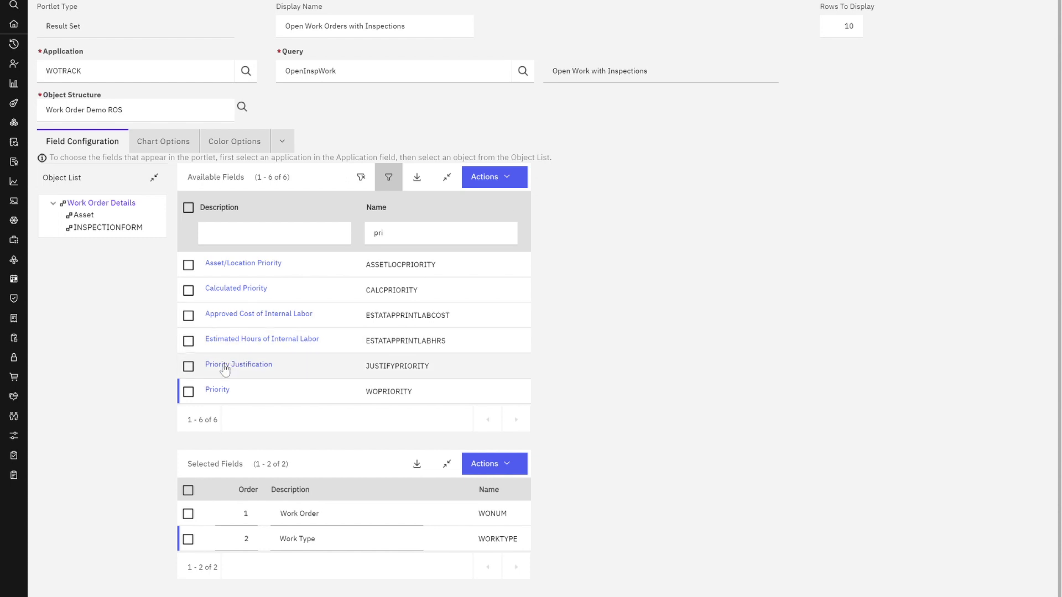
{"action": "left_click", "coordinate": [508, 182]}
{"action": "left_click", "coordinate": [486, 219]}
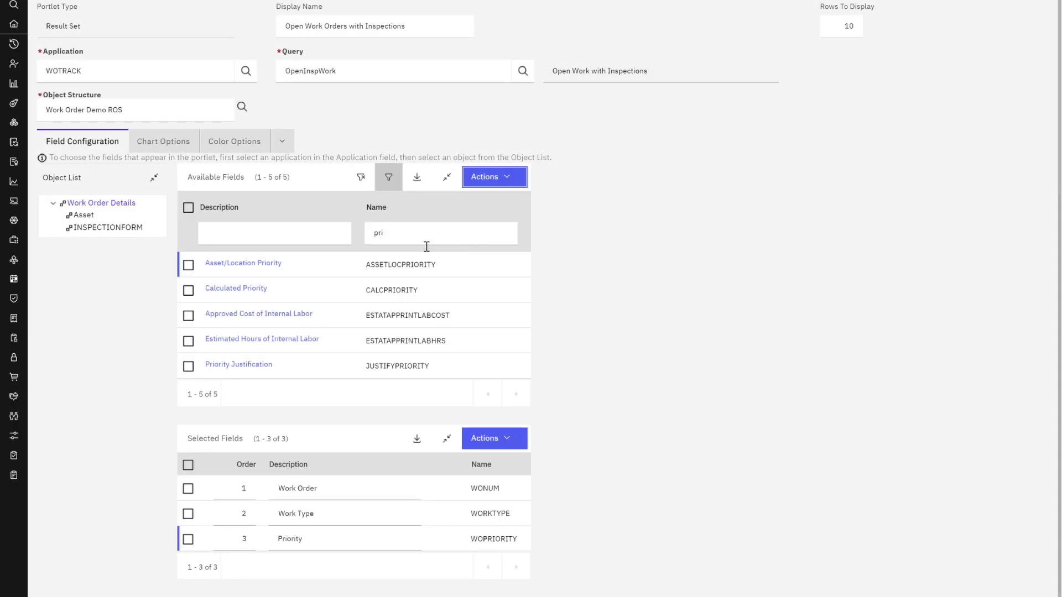
{"action": "double_click", "coordinate": [425, 242]}
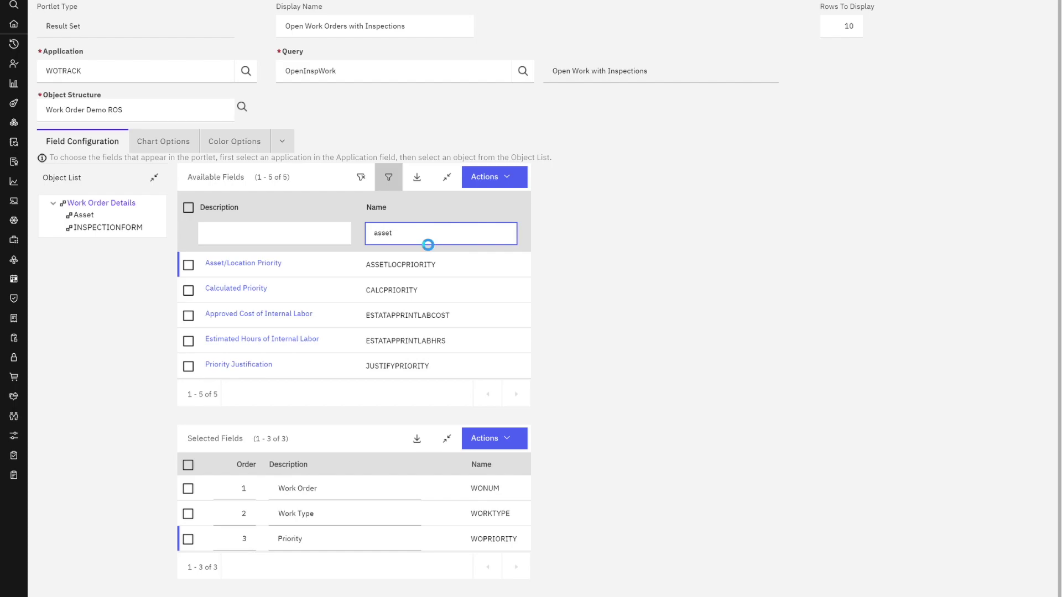
{"action": "type", "text": "asset"}
{"action": "left_click", "coordinate": [189, 290]}
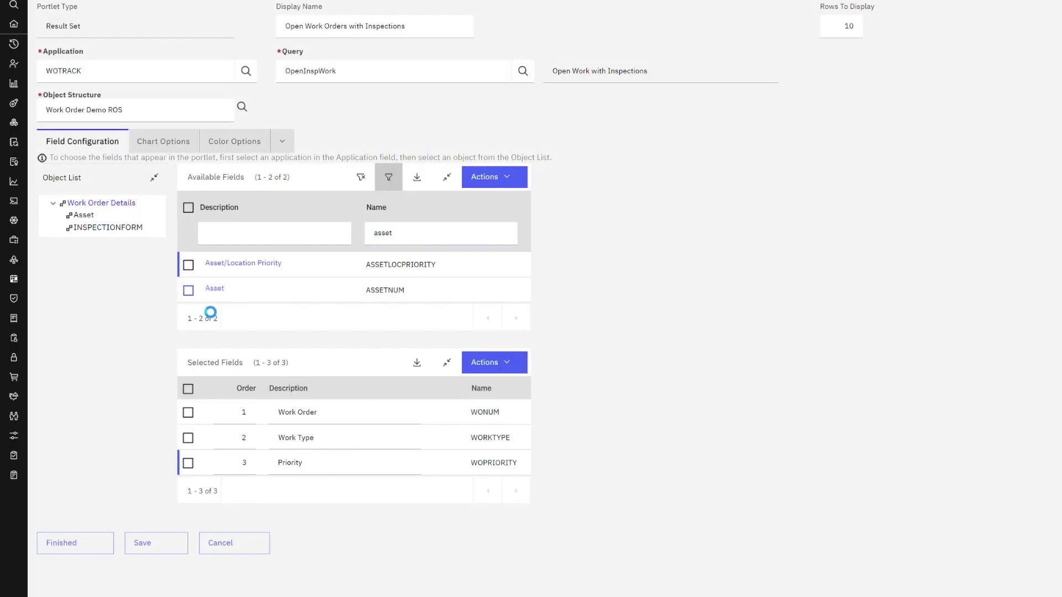
{"action": "left_click", "coordinate": [516, 180]}
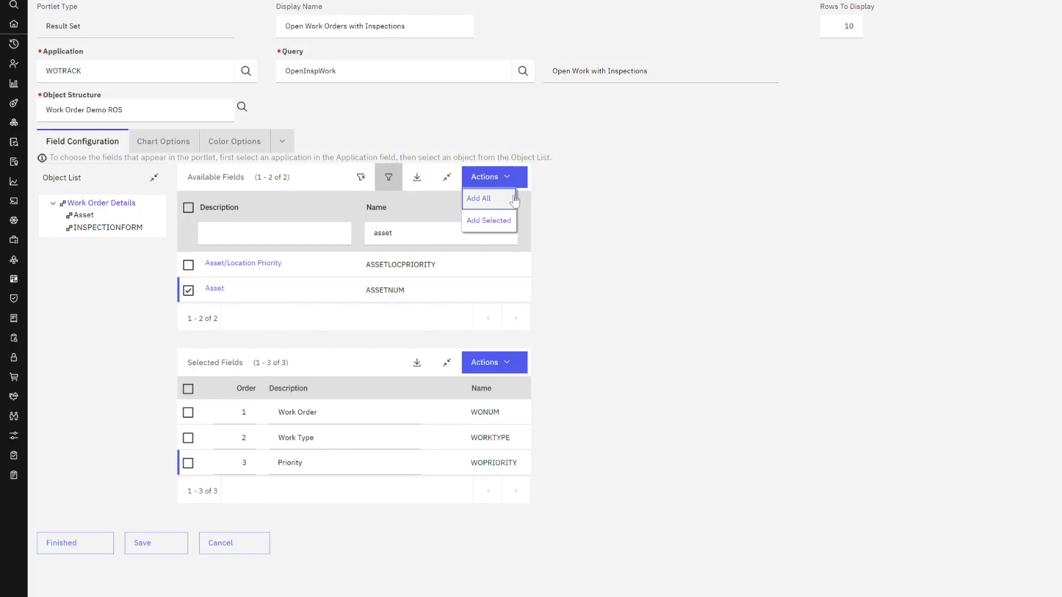
{"action": "left_click", "coordinate": [501, 219]}
{"action": "left_click", "coordinate": [424, 240]}
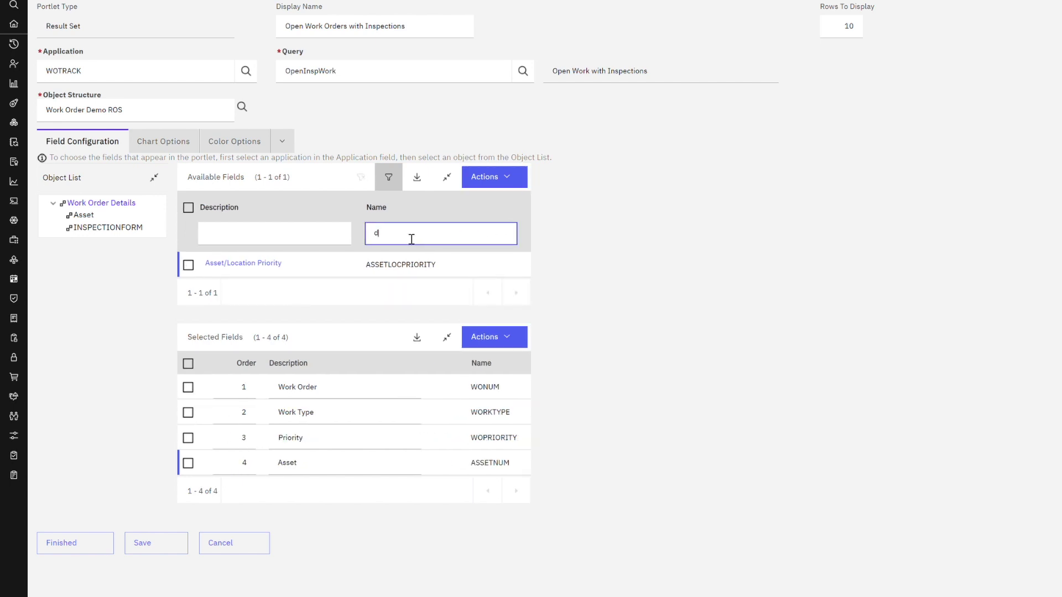
{"action": "key", "text": "Return"}
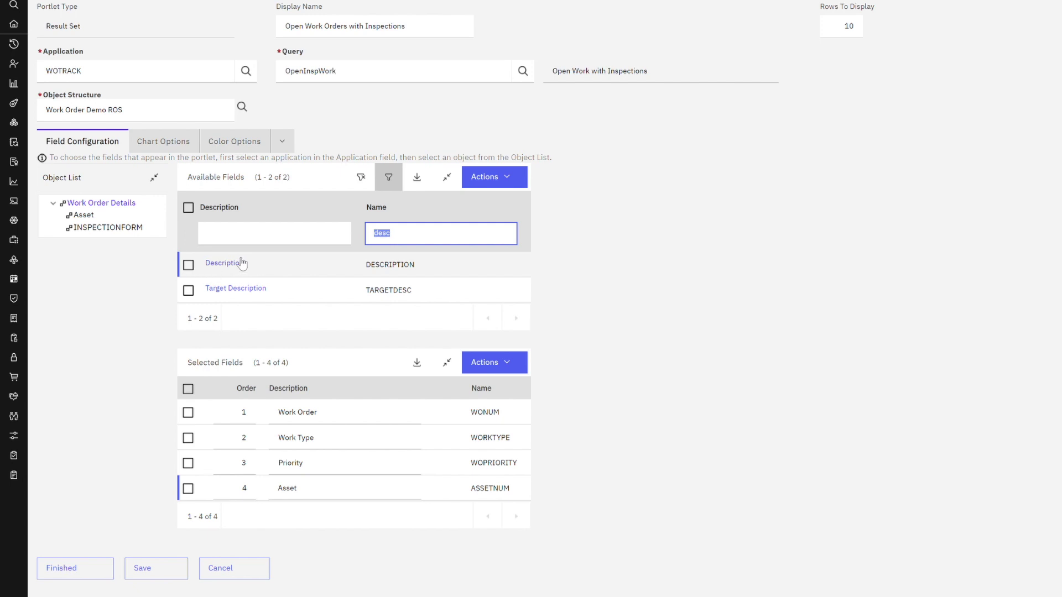
{"action": "left_click", "coordinate": [83, 215]}
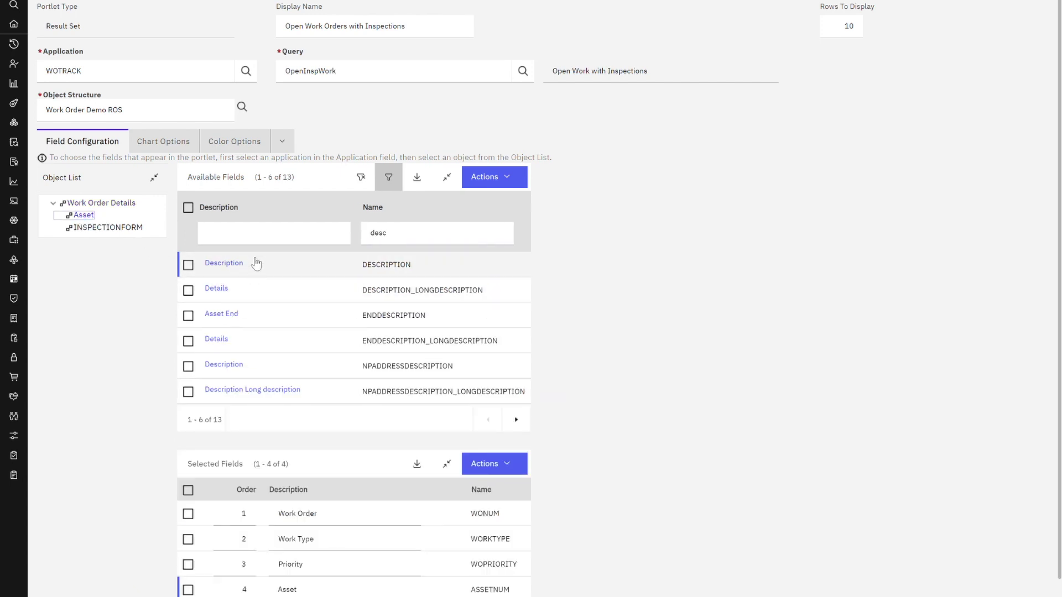
Add the Asset record's Description field (WO_ASSET.DESCRIPTION) as the fifth selected field
{"action": "scroll", "coordinate": [292, 333], "scroll_direction": "down", "scroll_amount": 1}
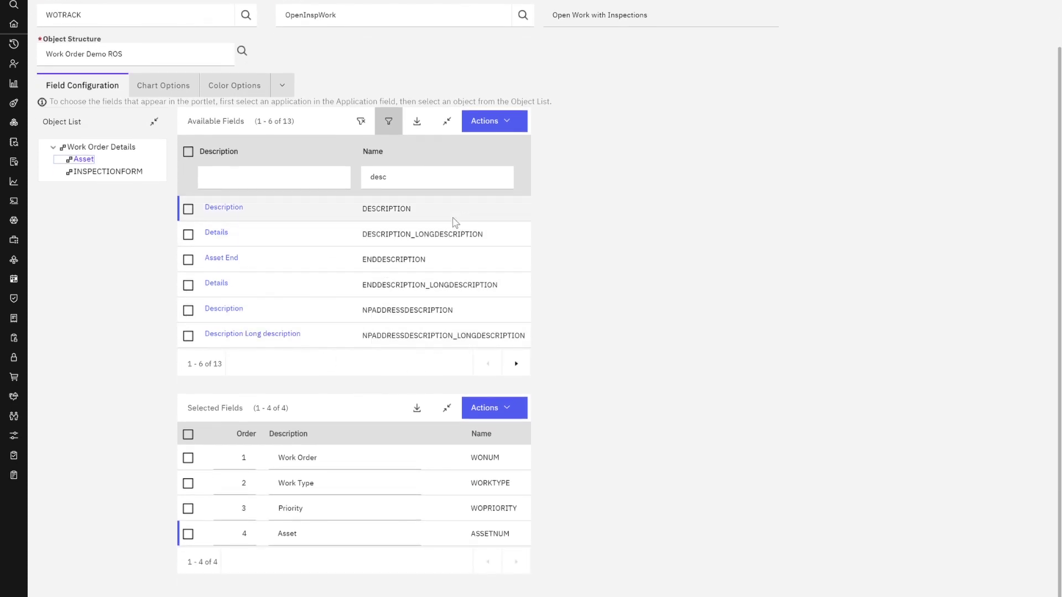
{"action": "left_click", "coordinate": [188, 209]}
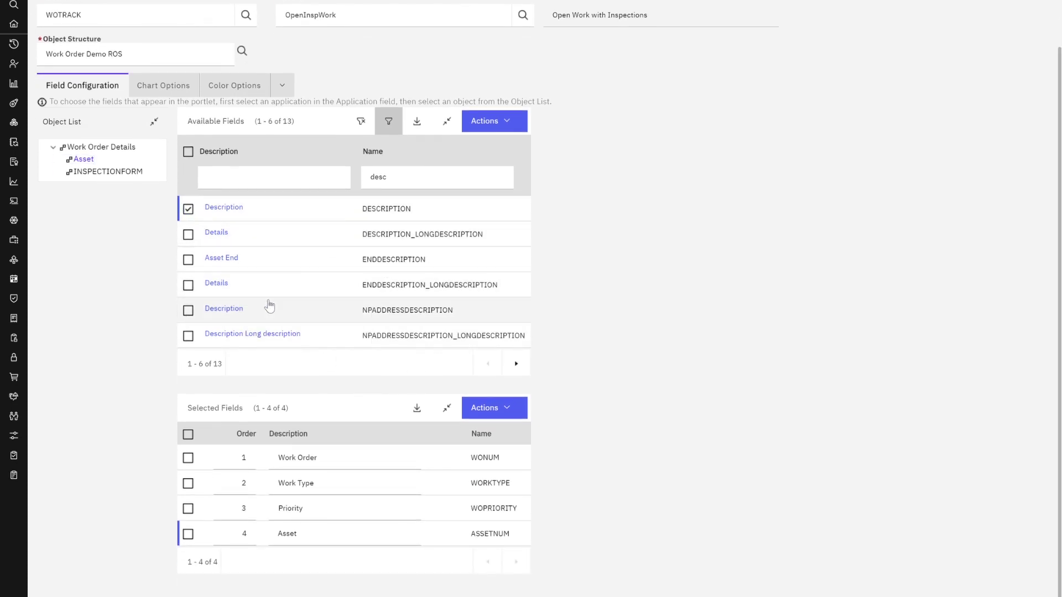
{"action": "left_click", "coordinate": [494, 120]}
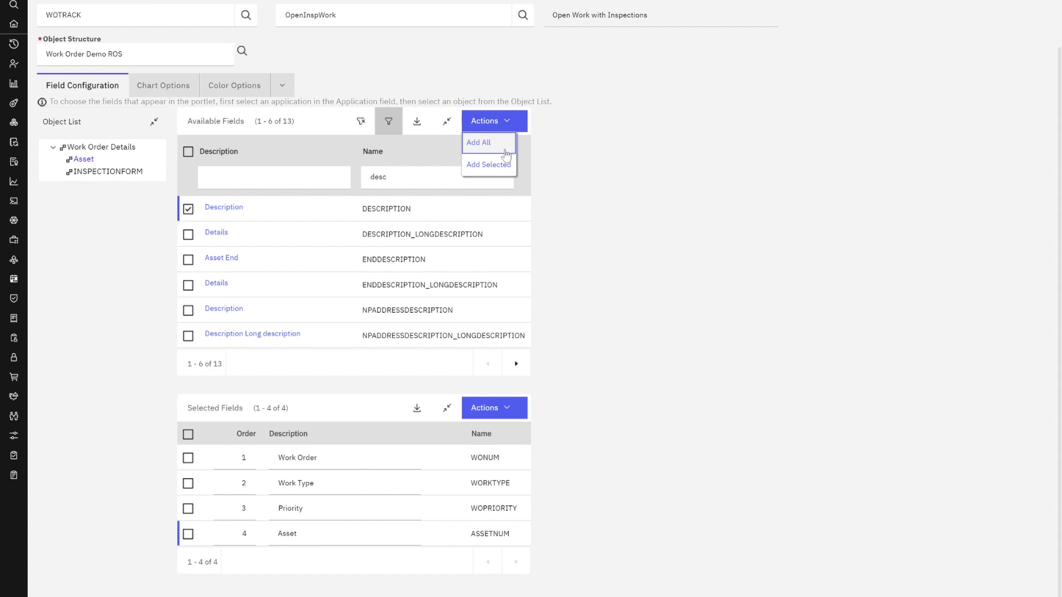
{"action": "left_click", "coordinate": [499, 177]}
{"action": "scroll", "coordinate": [512, 470], "scroll_direction": "down", "scroll_amount": 1}
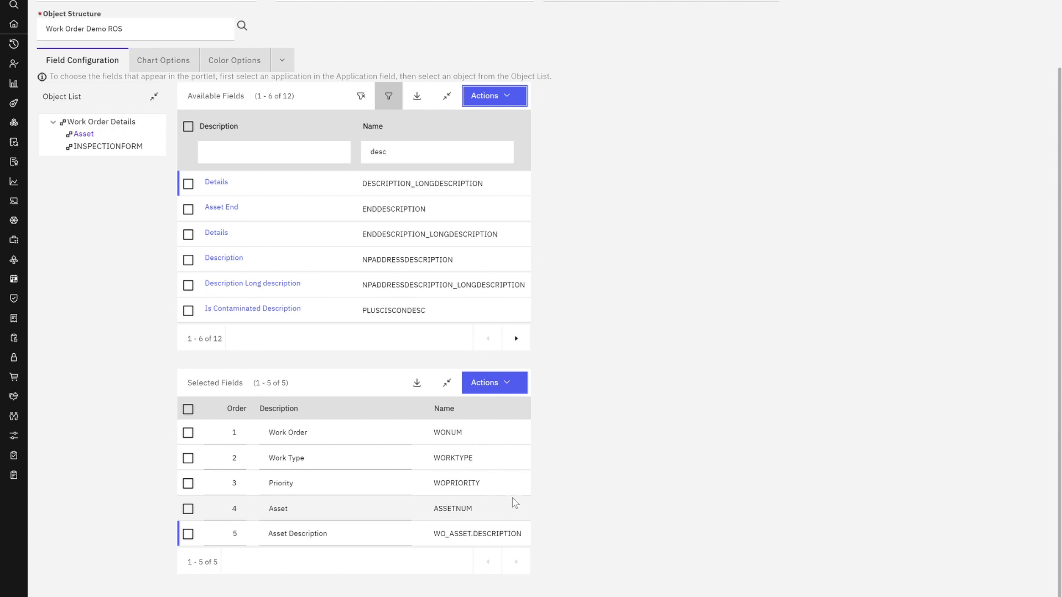
Clear the desc filter and page through the Asset fields to the expected-life fields
{"action": "double_click", "coordinate": [425, 152]}
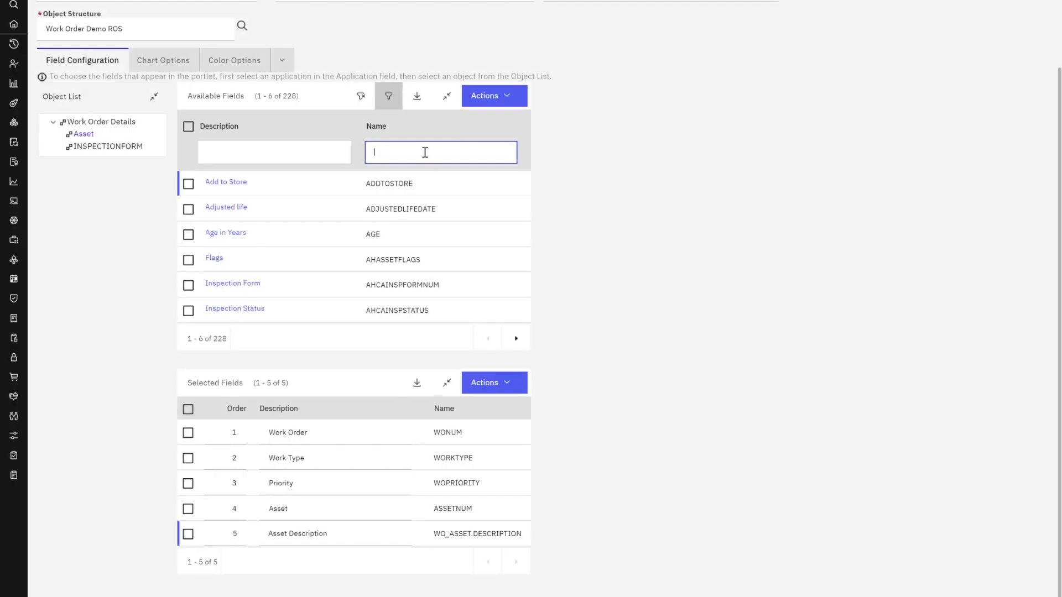
{"action": "left_click", "coordinate": [517, 339]}
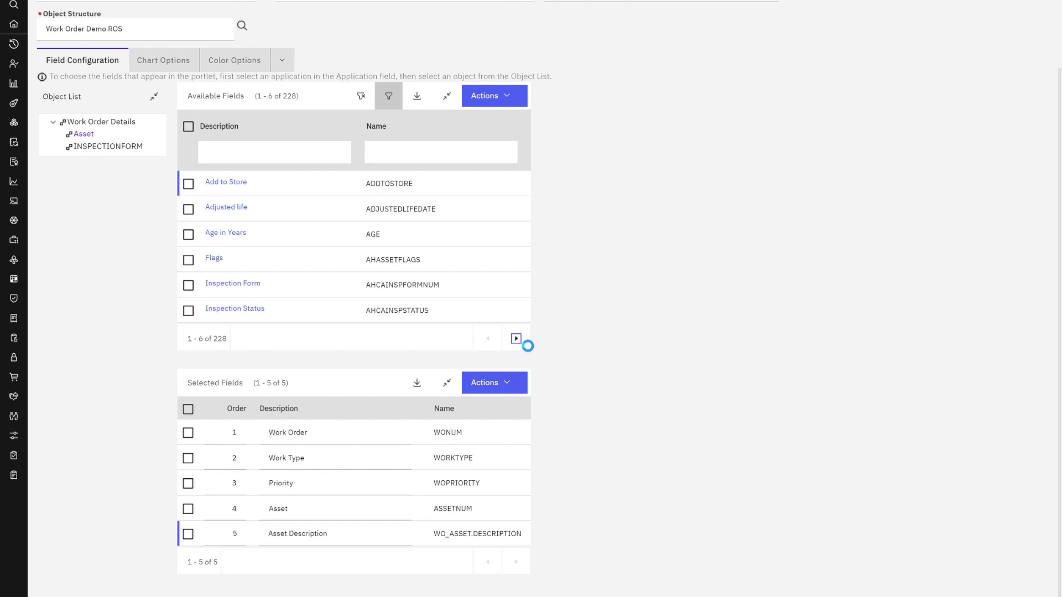
{"action": "left_click", "coordinate": [522, 339]}
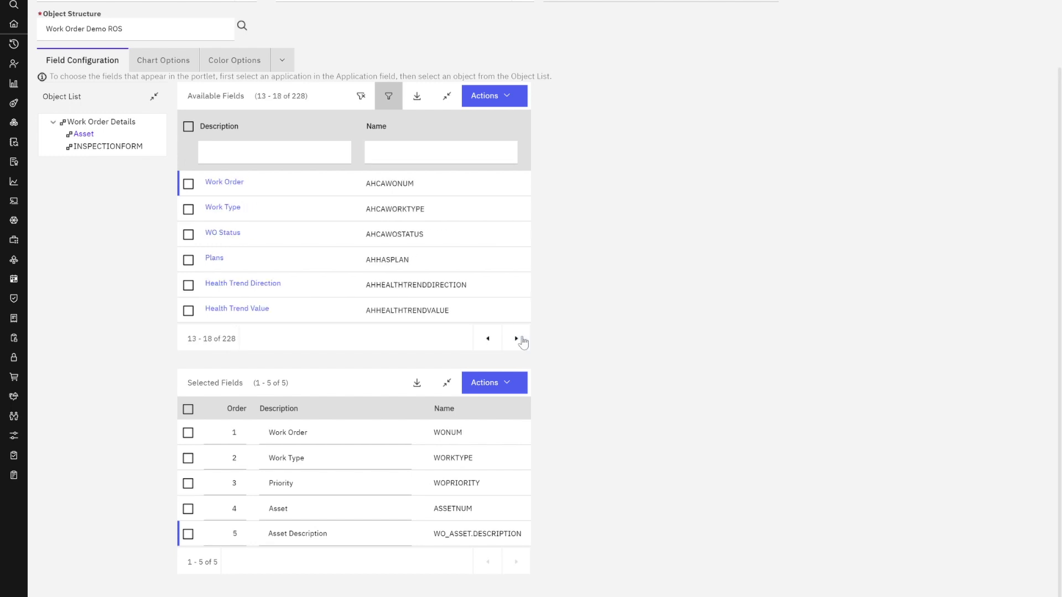
{"action": "left_click", "coordinate": [522, 339]}
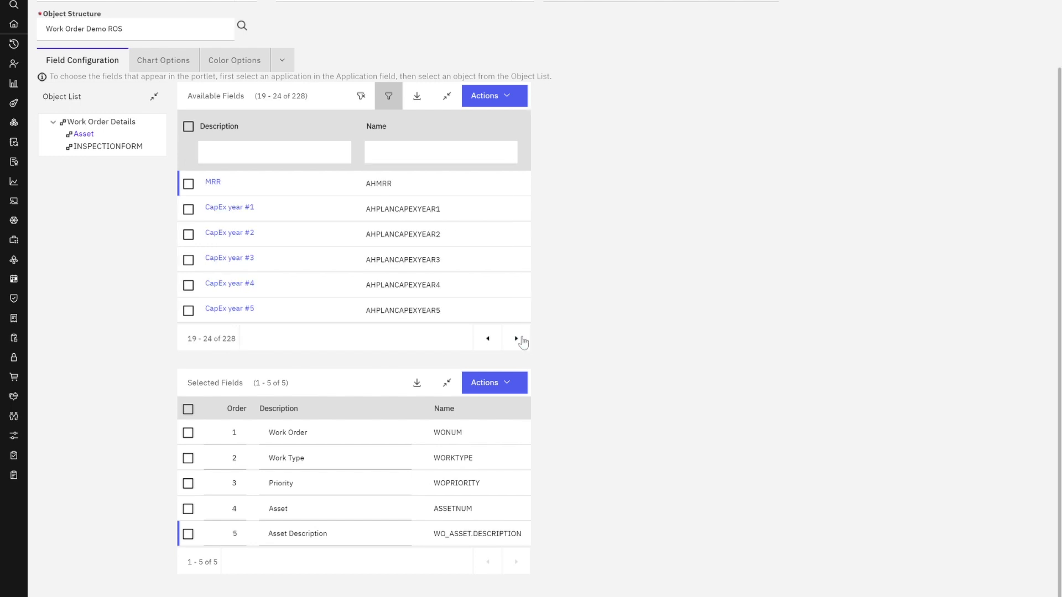
{"action": "left_click", "coordinate": [522, 341]}
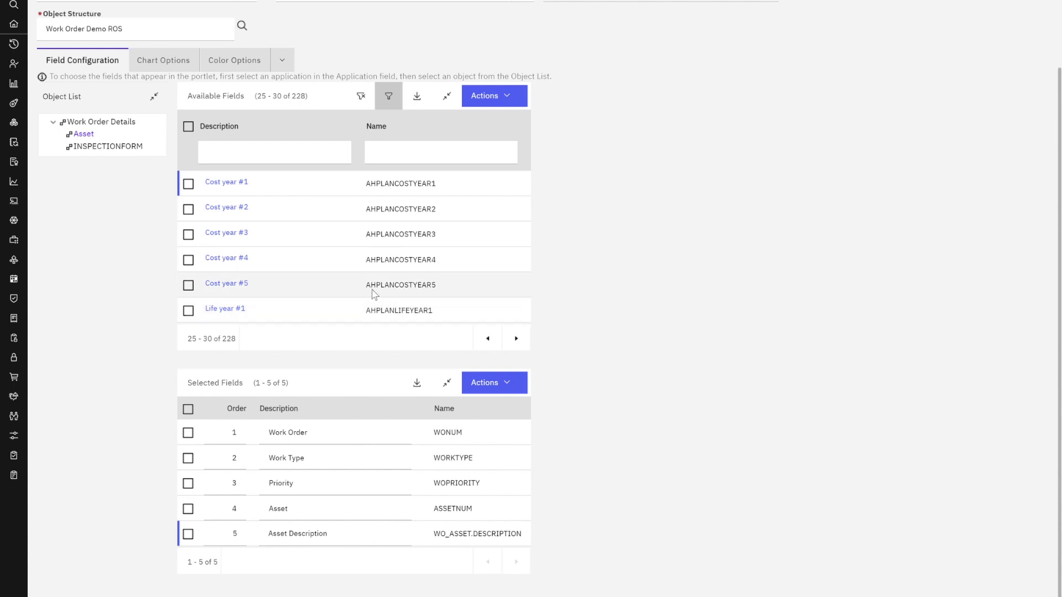
{"action": "left_click", "coordinate": [520, 341]}
{"action": "left_click", "coordinate": [520, 341]}
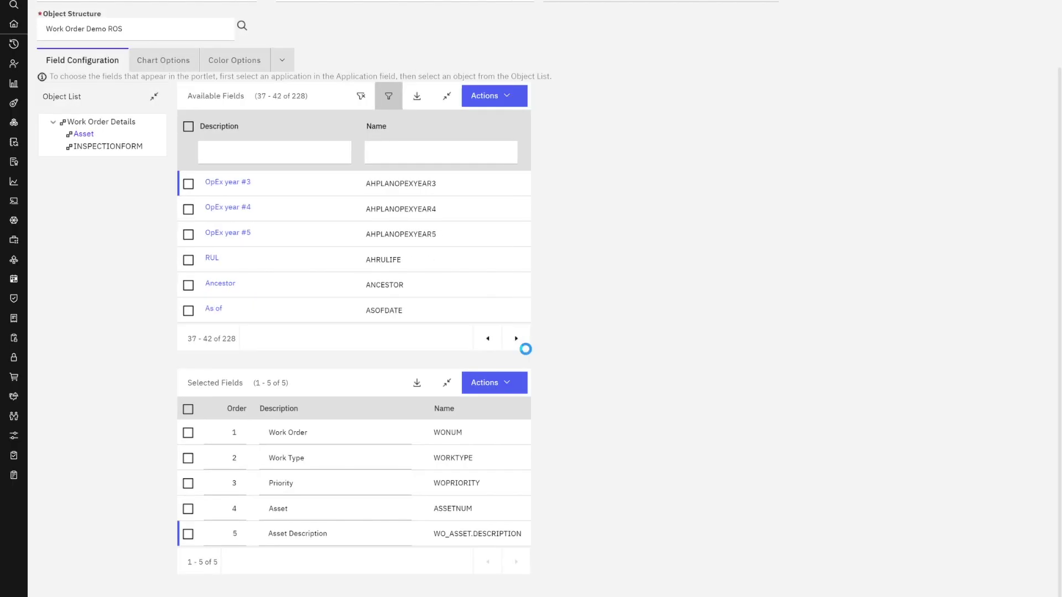
{"action": "left_click", "coordinate": [521, 341]}
{"action": "left_click", "coordinate": [520, 341]}
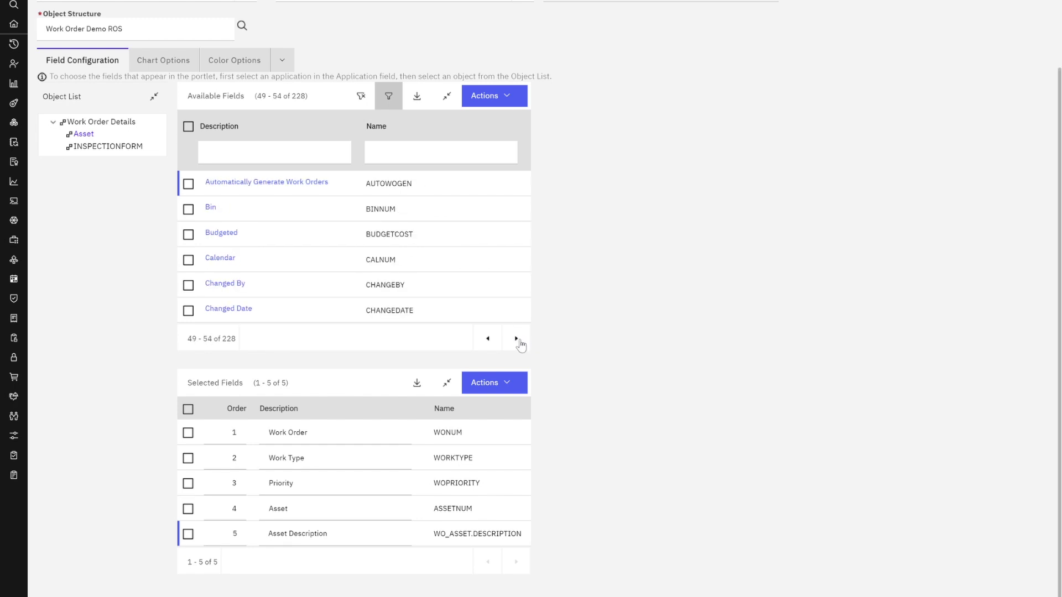
{"action": "left_click", "coordinate": [519, 340]}
{"action": "left_click", "coordinate": [524, 340]}
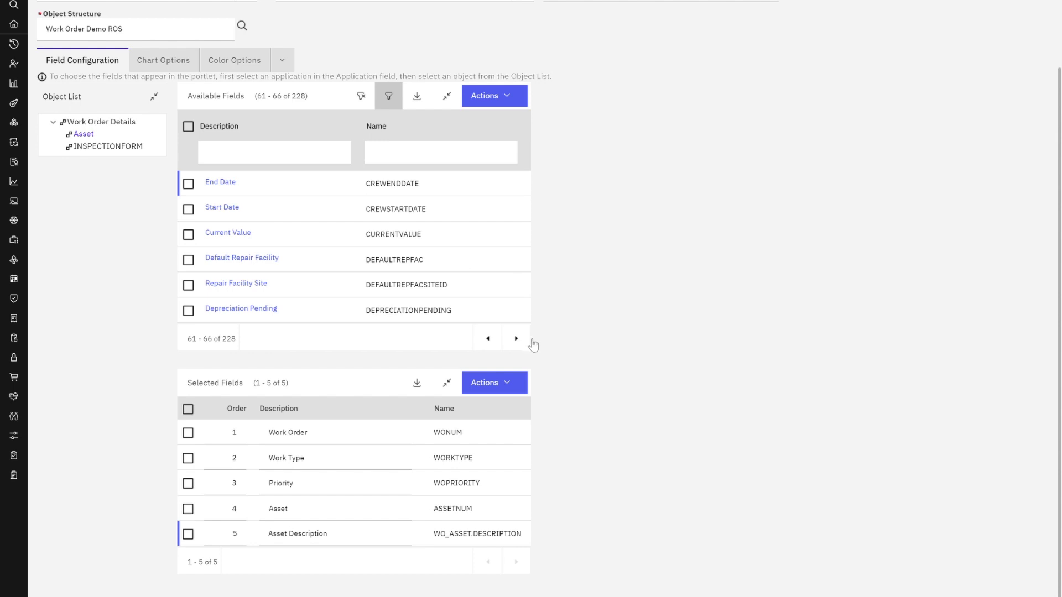
{"action": "left_click", "coordinate": [518, 338]}
{"action": "left_click", "coordinate": [523, 339]}
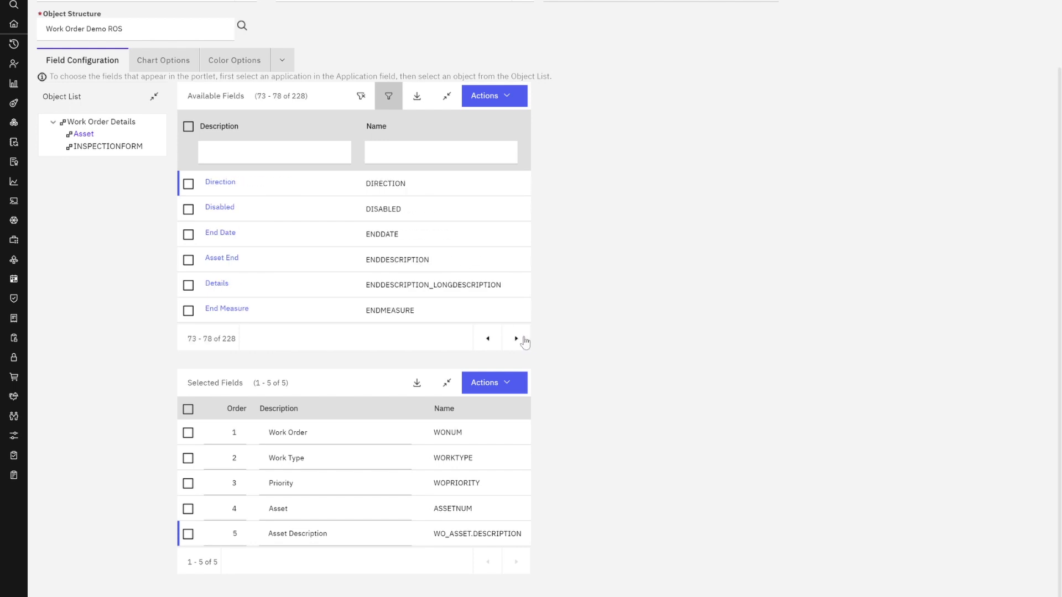
{"action": "left_click", "coordinate": [523, 339]}
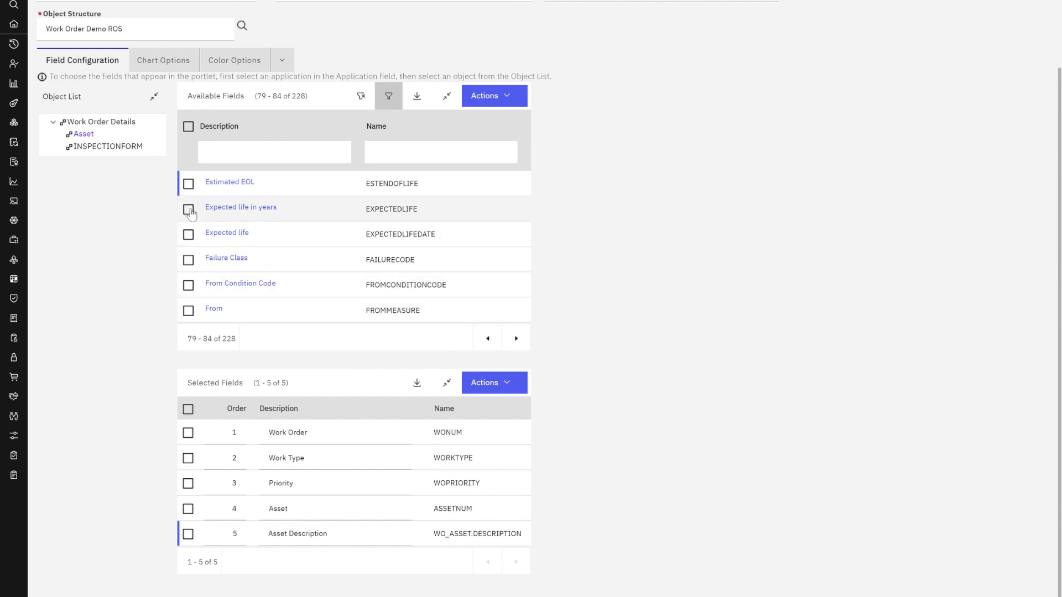
Add Asset Expected life in years, Expected life and Failure Class to the selected fields
{"action": "left_click", "coordinate": [189, 210]}
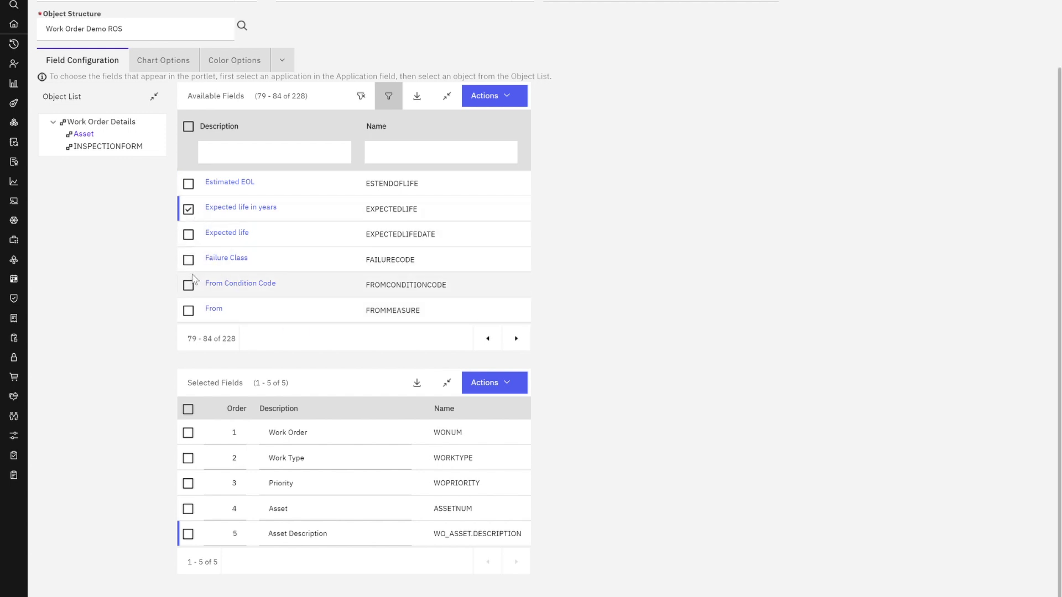
{"action": "left_click", "coordinate": [188, 235]}
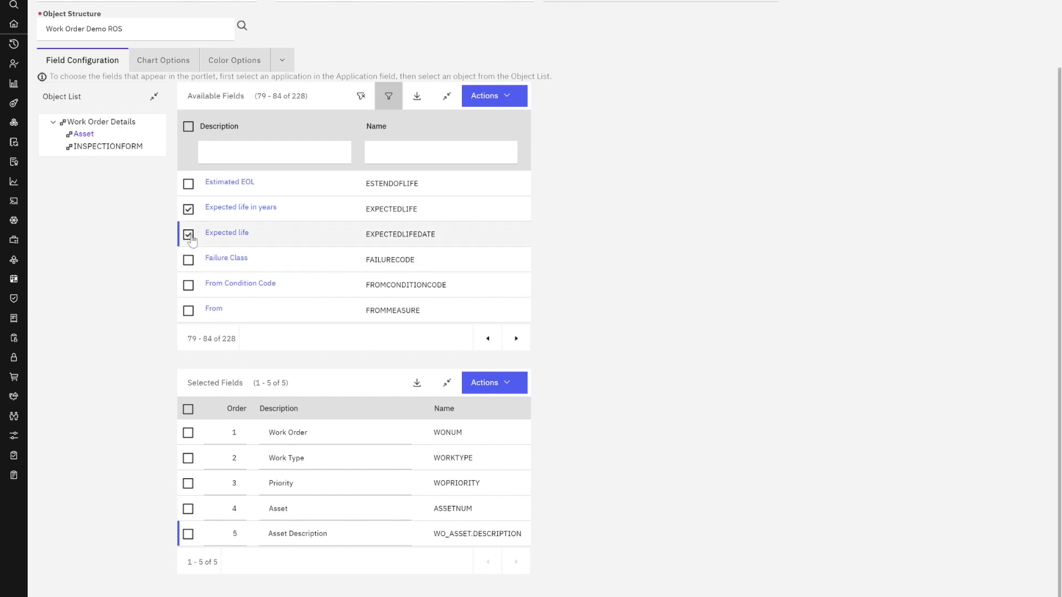
{"action": "left_click", "coordinate": [189, 260]}
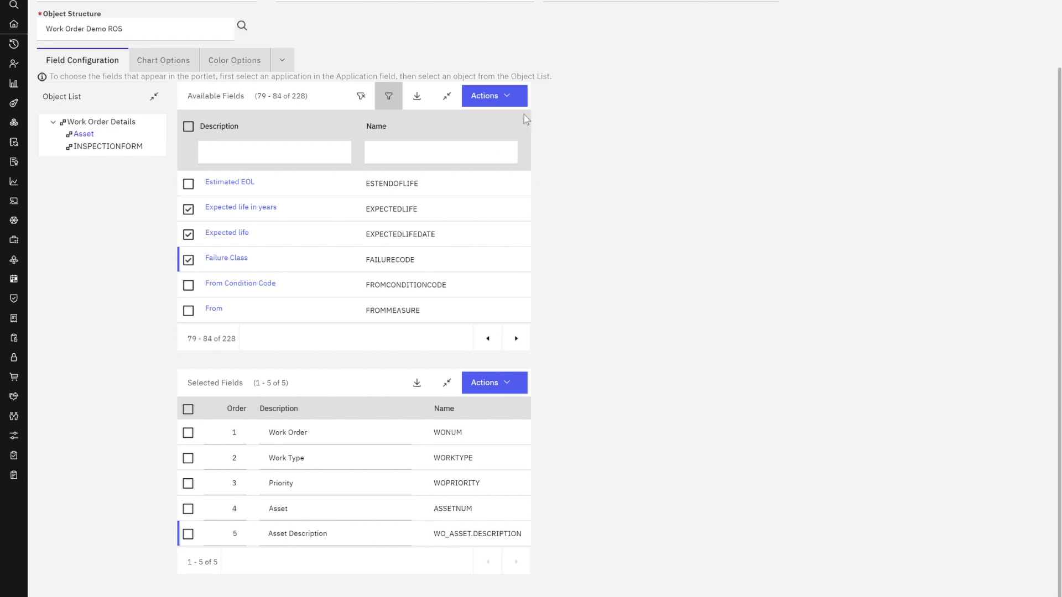
{"action": "left_click", "coordinate": [501, 98]}
{"action": "left_click", "coordinate": [498, 139]}
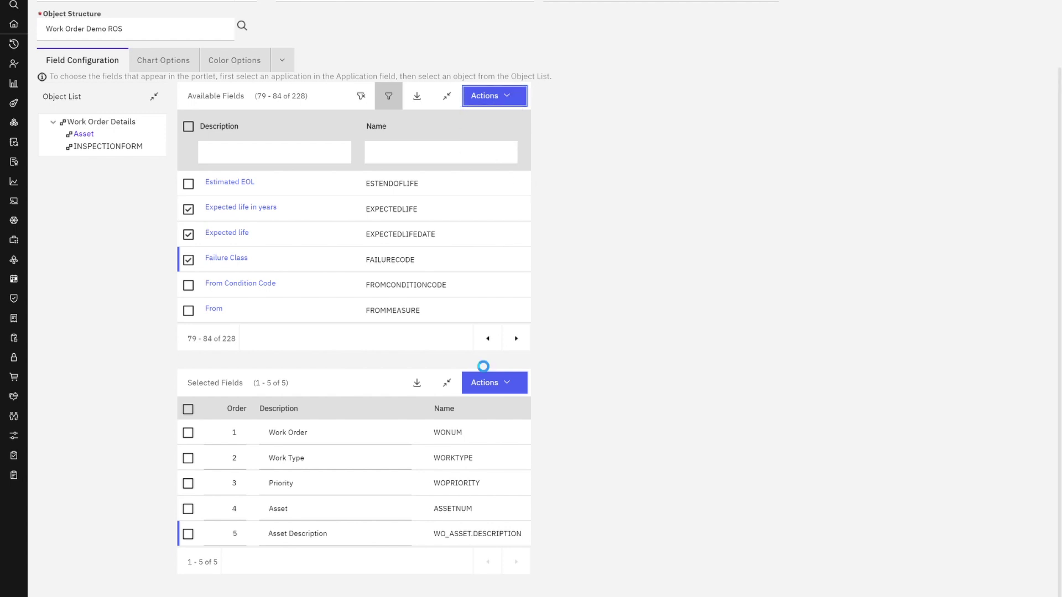
{"action": "scroll", "coordinate": [390, 500], "scroll_direction": "down", "scroll_amount": 1}
{"action": "scroll", "coordinate": [390, 501], "scroll_direction": "down", "scroll_amount": 1}
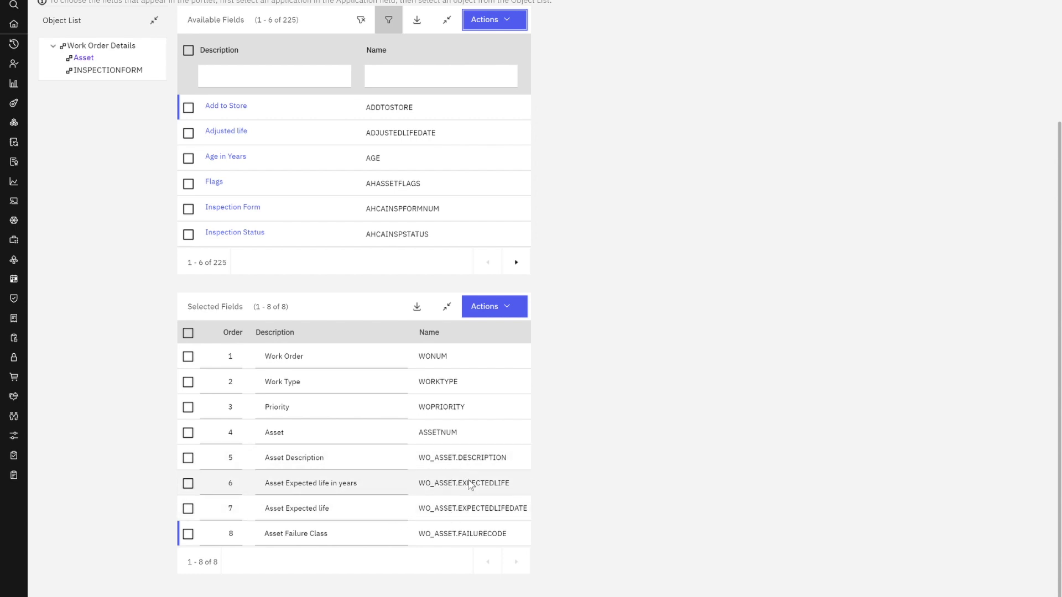
{"action": "scroll", "coordinate": [472, 488], "scroll_direction": "up", "scroll_amount": 3}
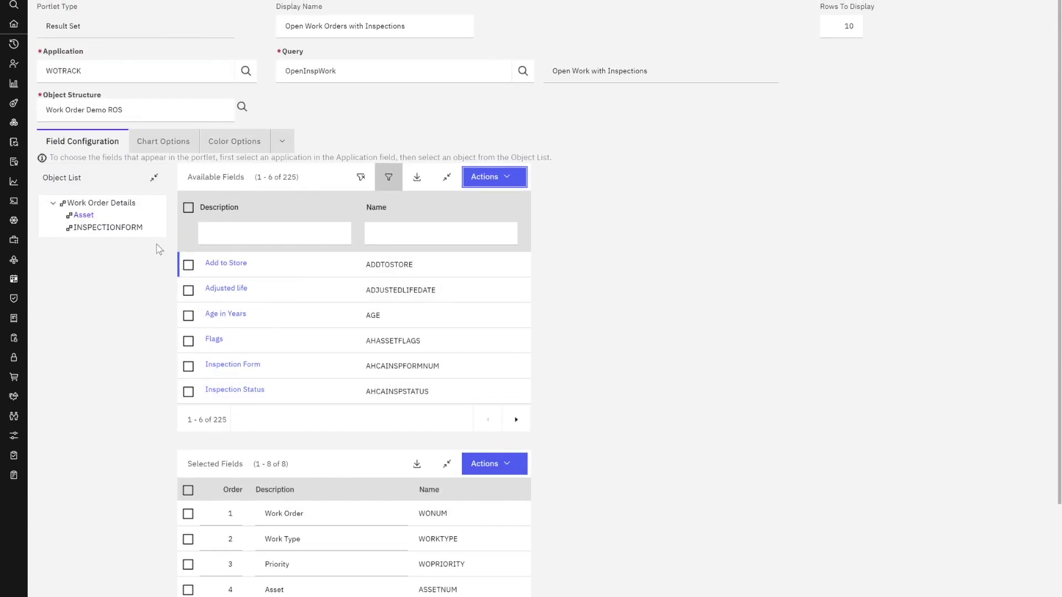
{"action": "left_click", "coordinate": [131, 204]}
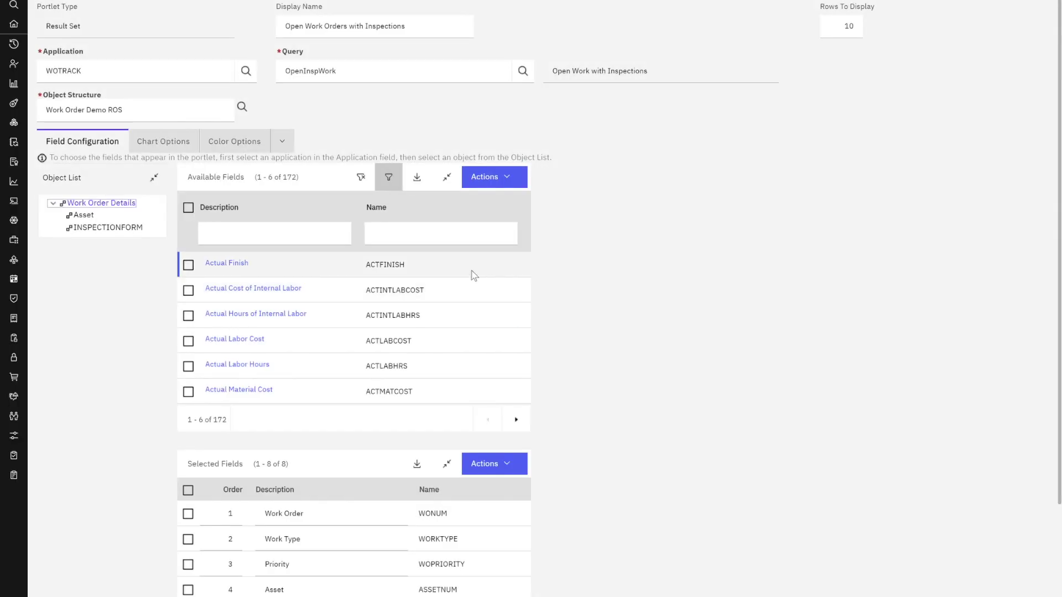
Add the work order's Inspection Form field to the selected fields
{"action": "left_click", "coordinate": [397, 243]}
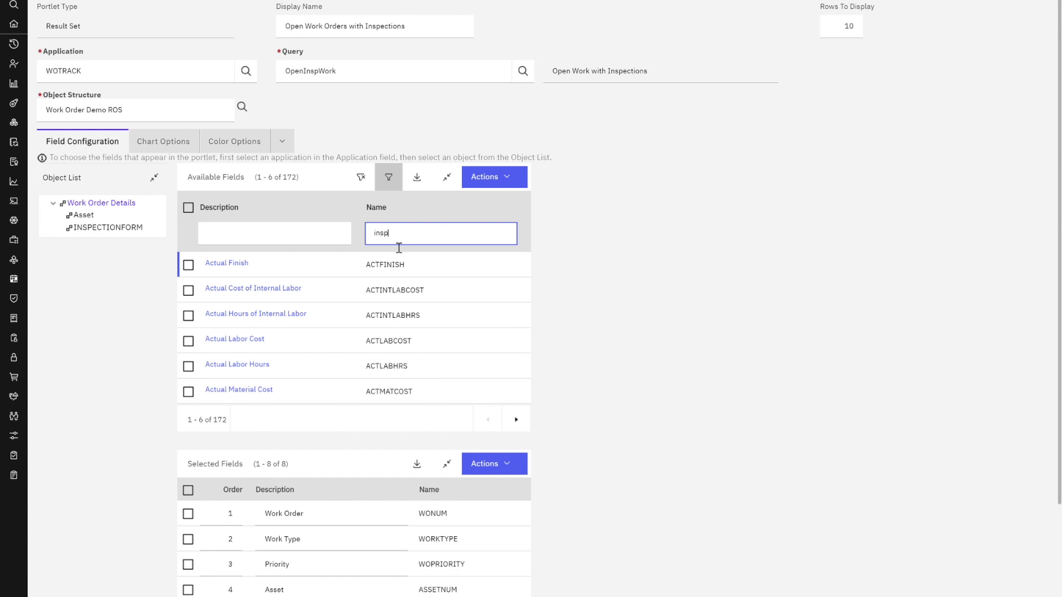
{"action": "key", "text": "Return"}
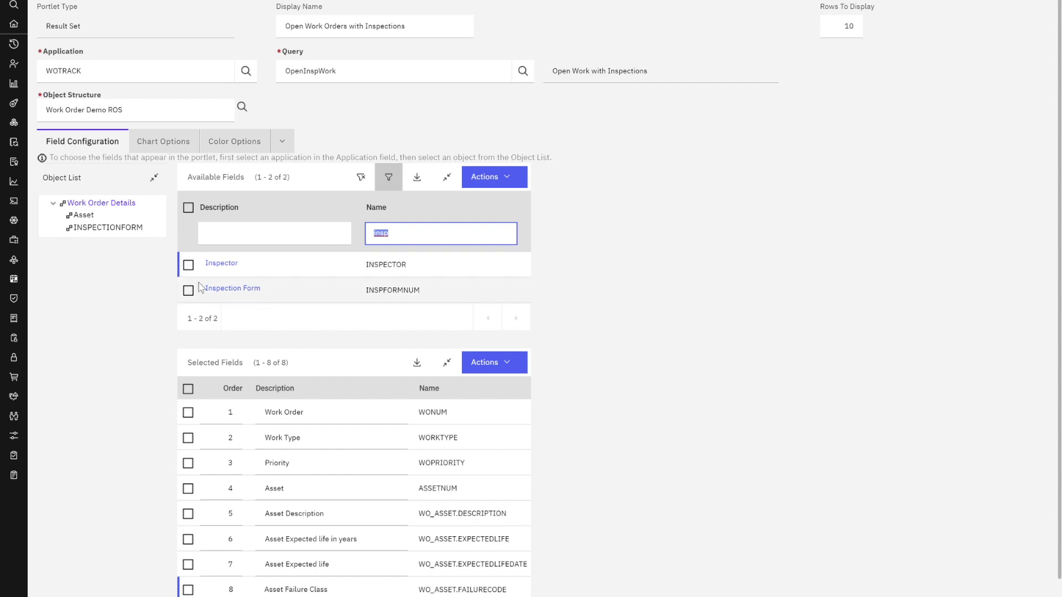
{"action": "scroll", "coordinate": [199, 284], "scroll_direction": "down", "scroll_amount": 1}
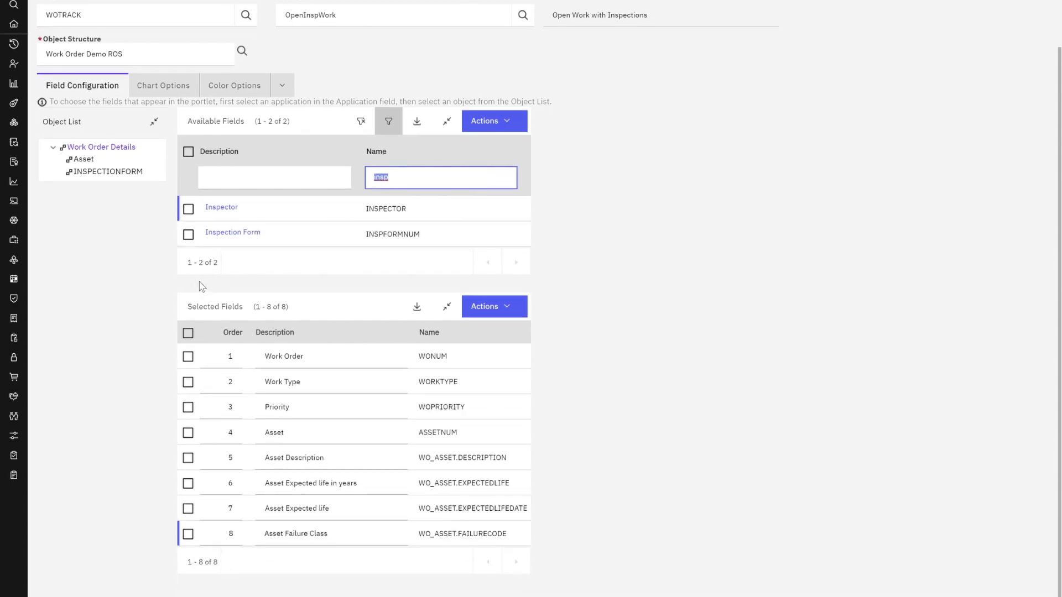
{"action": "left_click", "coordinate": [188, 234]}
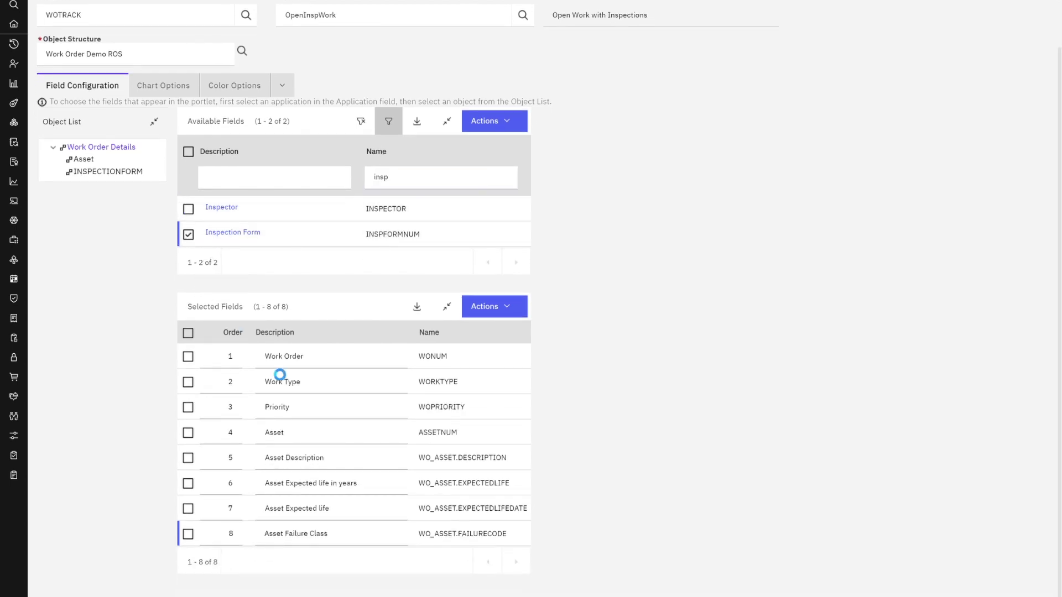
{"action": "left_click", "coordinate": [504, 120]}
{"action": "left_click", "coordinate": [493, 165]}
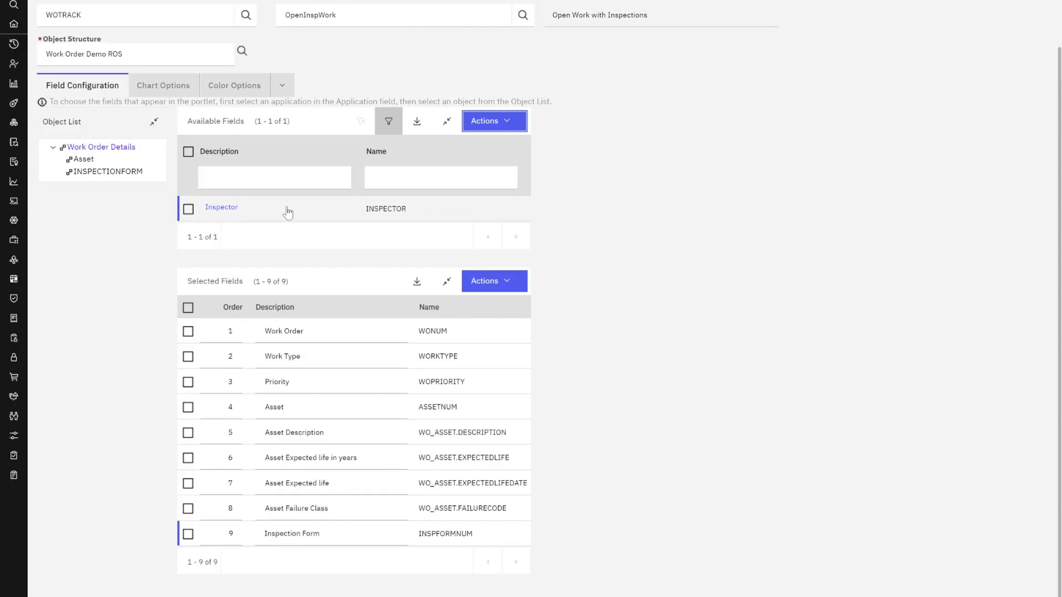
Add the INSPECTIONFORM Description field, found by filtering for 'des'
{"action": "left_click", "coordinate": [108, 171]}
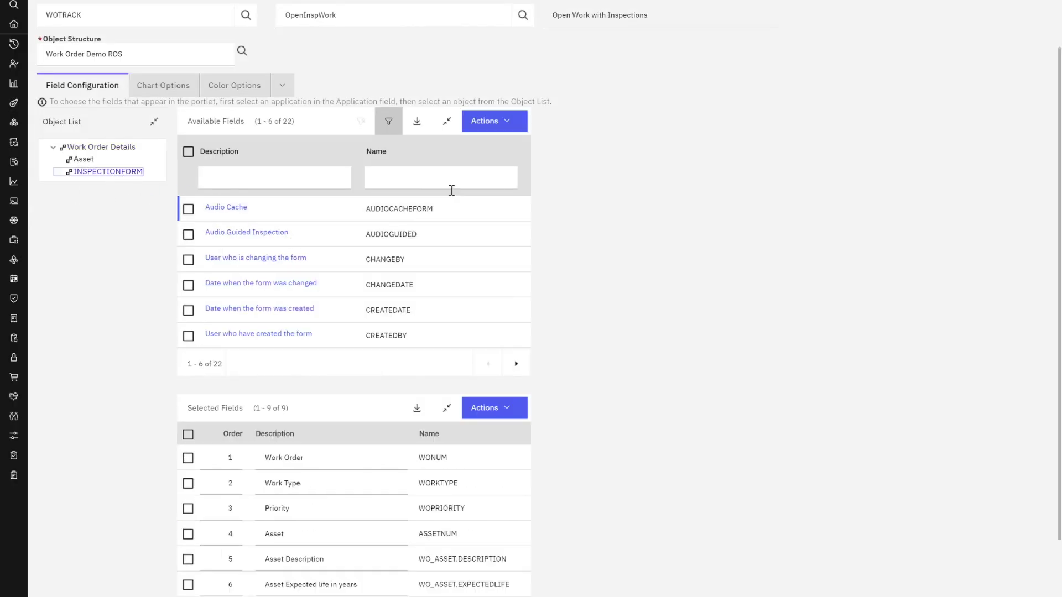
{"action": "left_click", "coordinate": [445, 186]}
{"action": "type", "text": "d"}
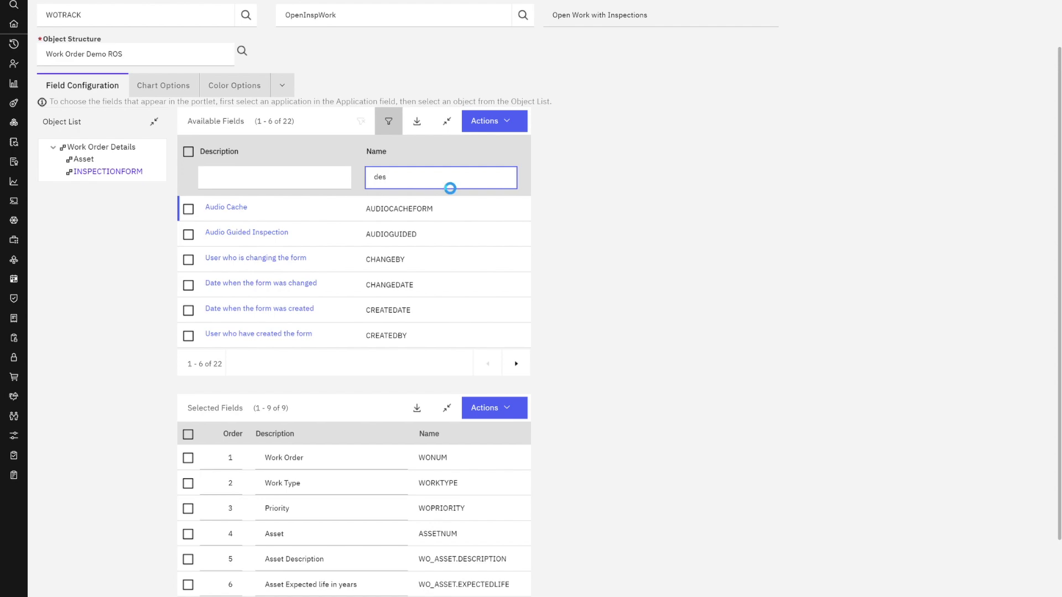
{"action": "type", "text": "es"}
{"action": "key", "text": "Return"}
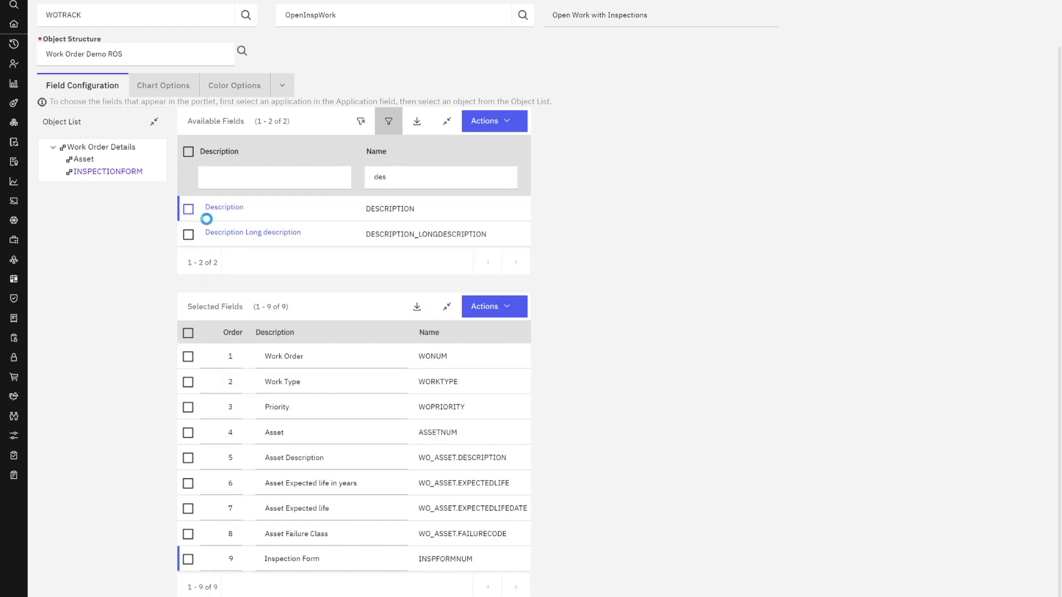
{"action": "left_click", "coordinate": [188, 209]}
{"action": "left_click", "coordinate": [507, 121]}
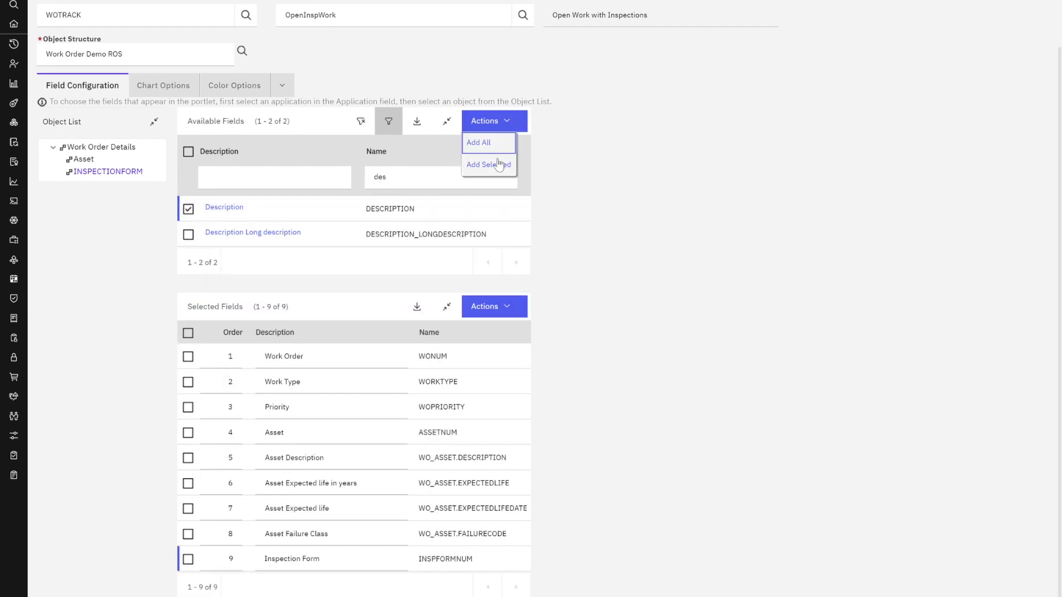
{"action": "left_click", "coordinate": [500, 164]}
Add the INSPECTIONFORM Inspection Form Type field, bringing the selection to 11
{"action": "left_click", "coordinate": [427, 184]}
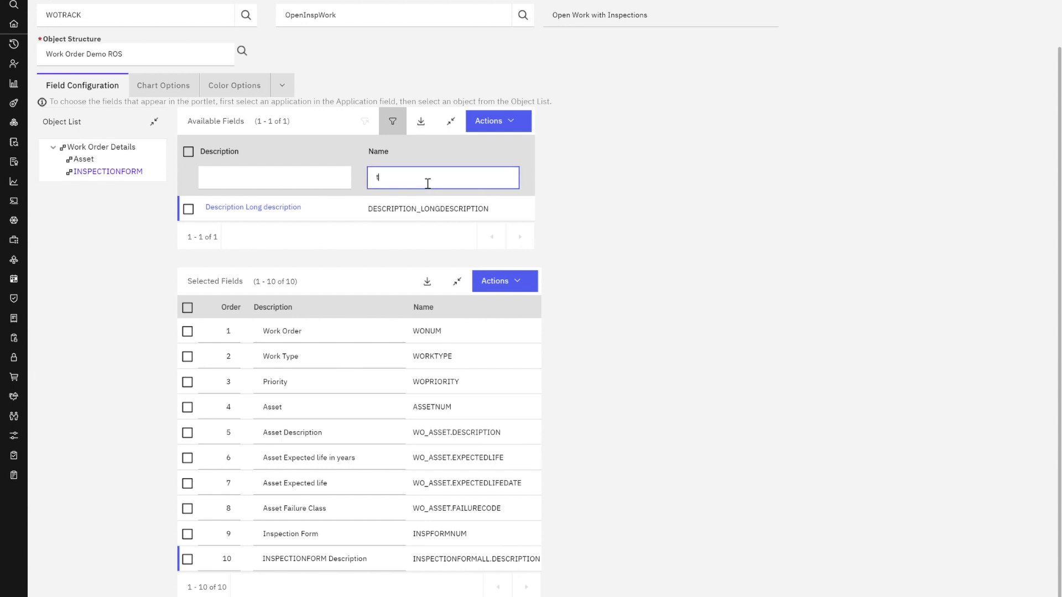
{"action": "key", "text": "Return"}
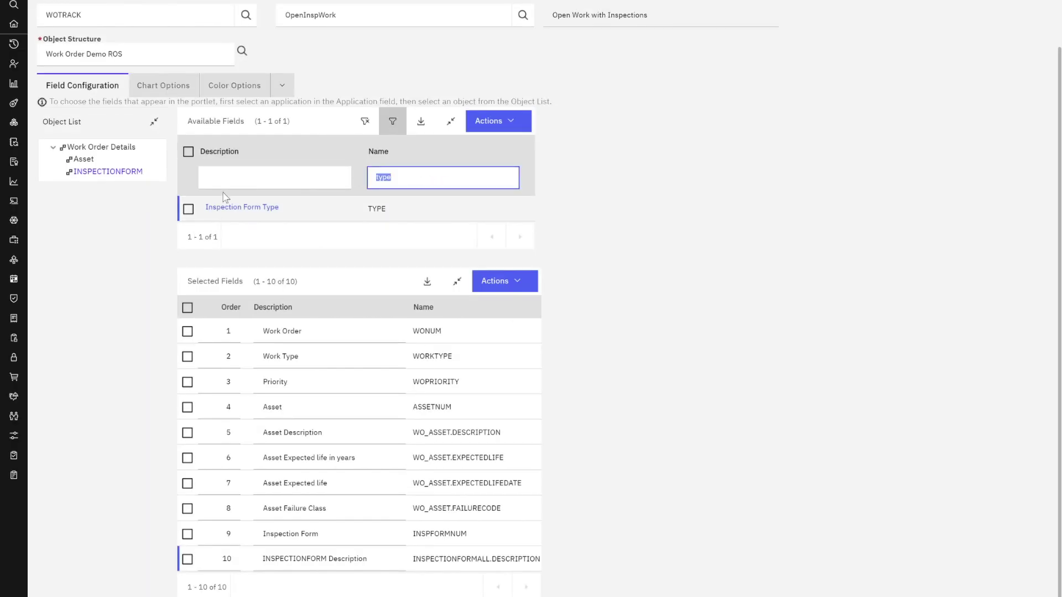
{"action": "left_click", "coordinate": [188, 209]}
{"action": "left_click", "coordinate": [509, 124]}
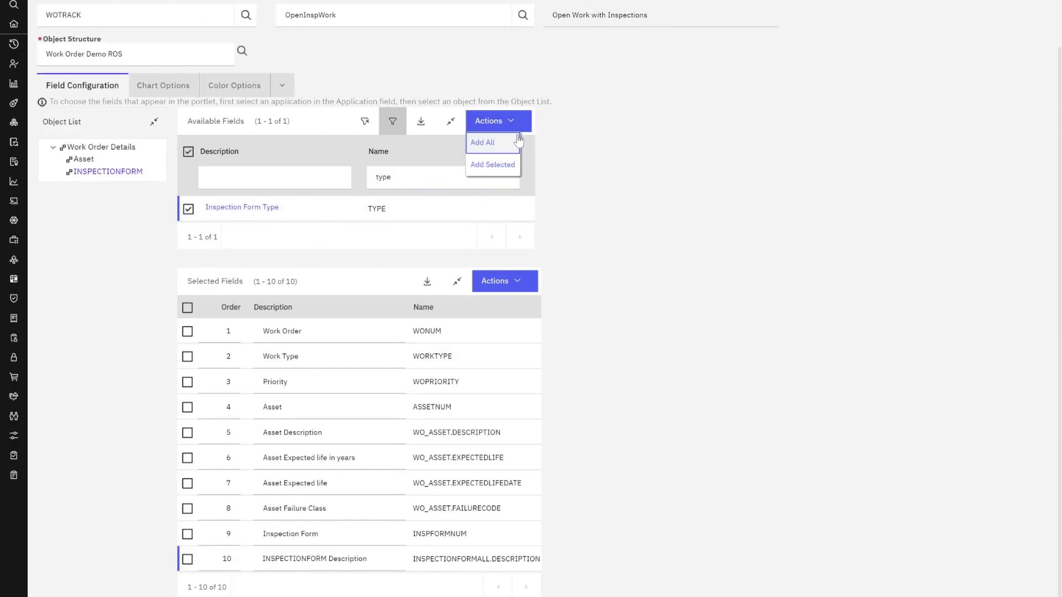
{"action": "left_click", "coordinate": [511, 143]}
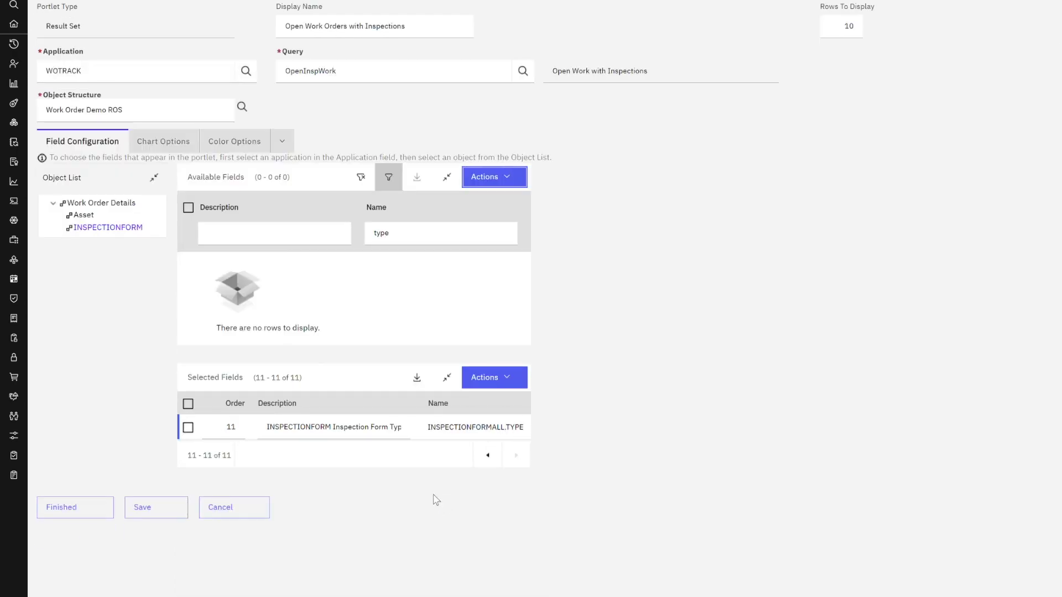
{"action": "left_click", "coordinate": [487, 455]}
Remove Asset Failure Class from the portlet's selected fields
{"action": "scroll", "coordinate": [583, 509], "scroll_direction": "down", "scroll_amount": 3}
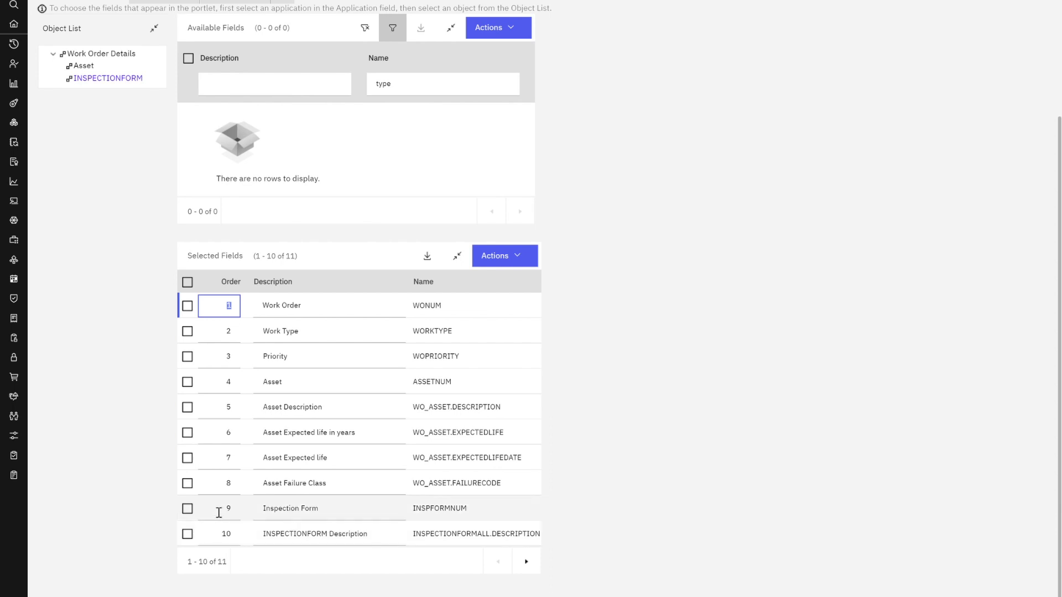
{"action": "left_click", "coordinate": [187, 483]}
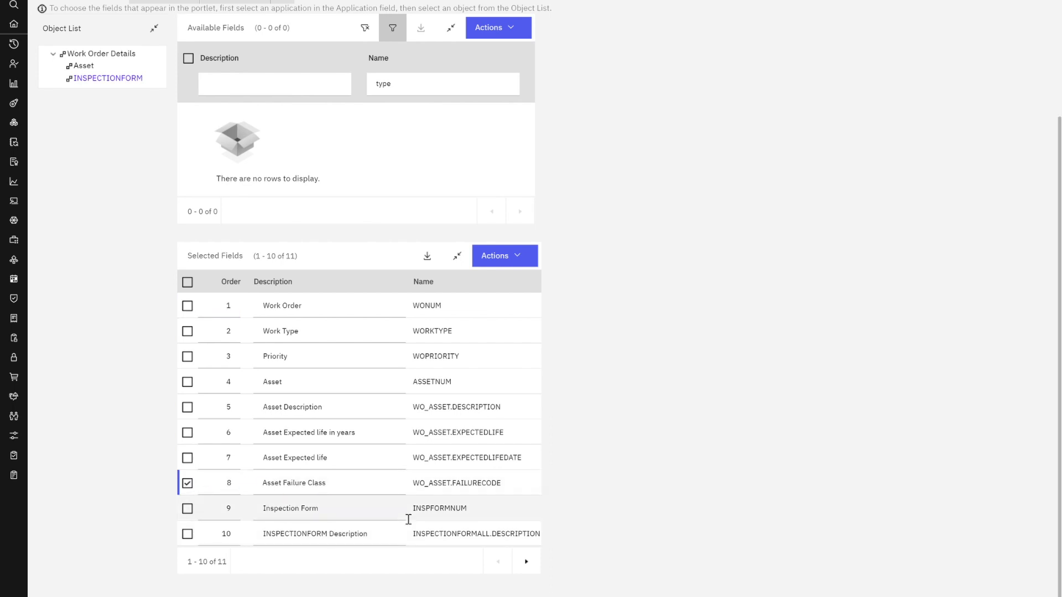
{"action": "left_click", "coordinate": [525, 257]}
{"action": "left_click", "coordinate": [522, 278]}
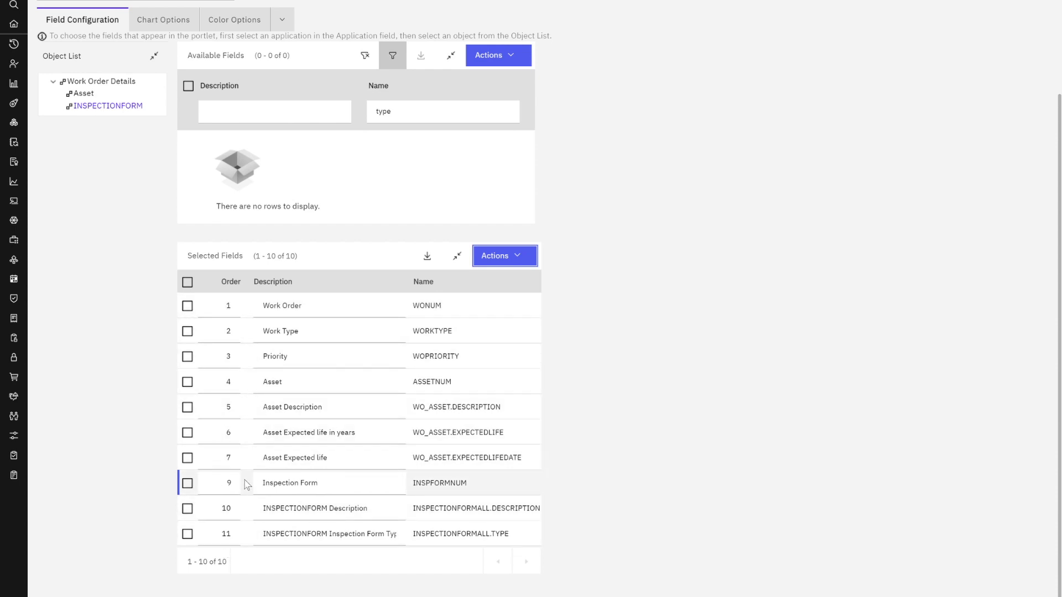
Renumber the inspection form fields' order so Description is 9 and Form Type is 10
{"action": "left_click", "coordinate": [232, 492]}
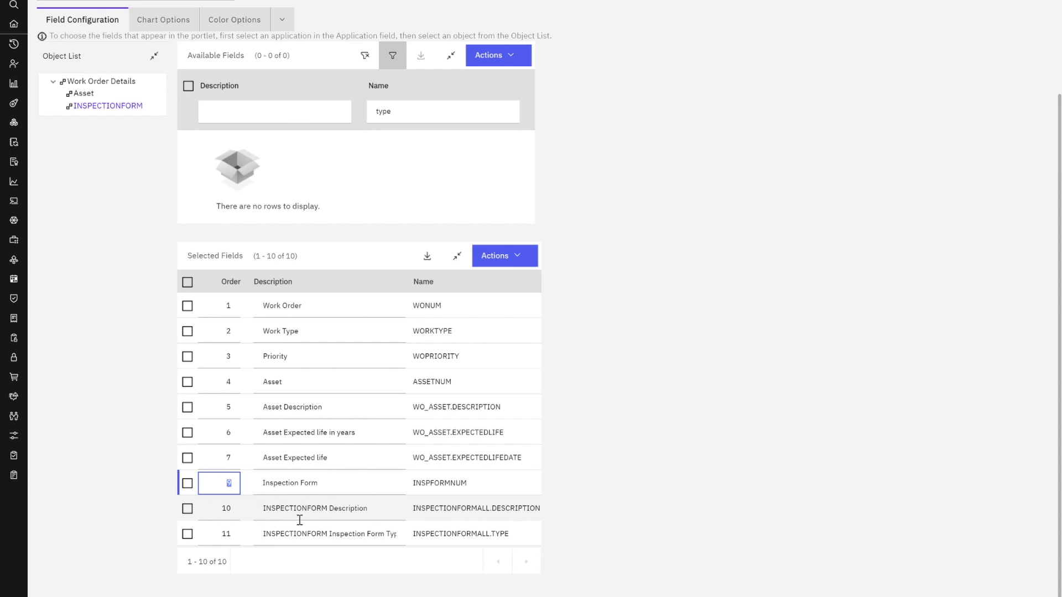
{"action": "left_click", "coordinate": [226, 512]}
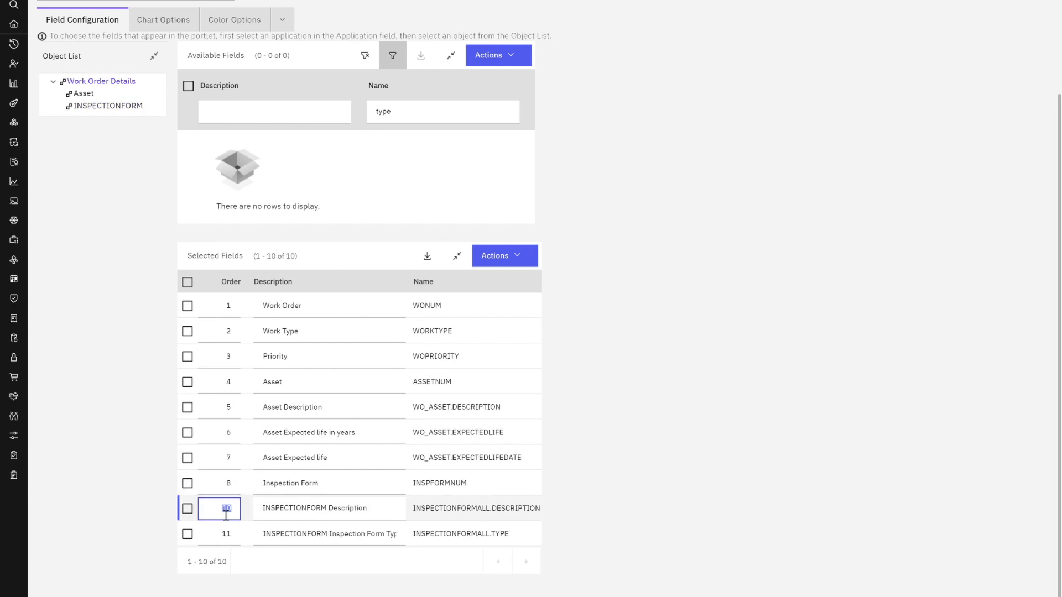
{"action": "left_click", "coordinate": [224, 531]}
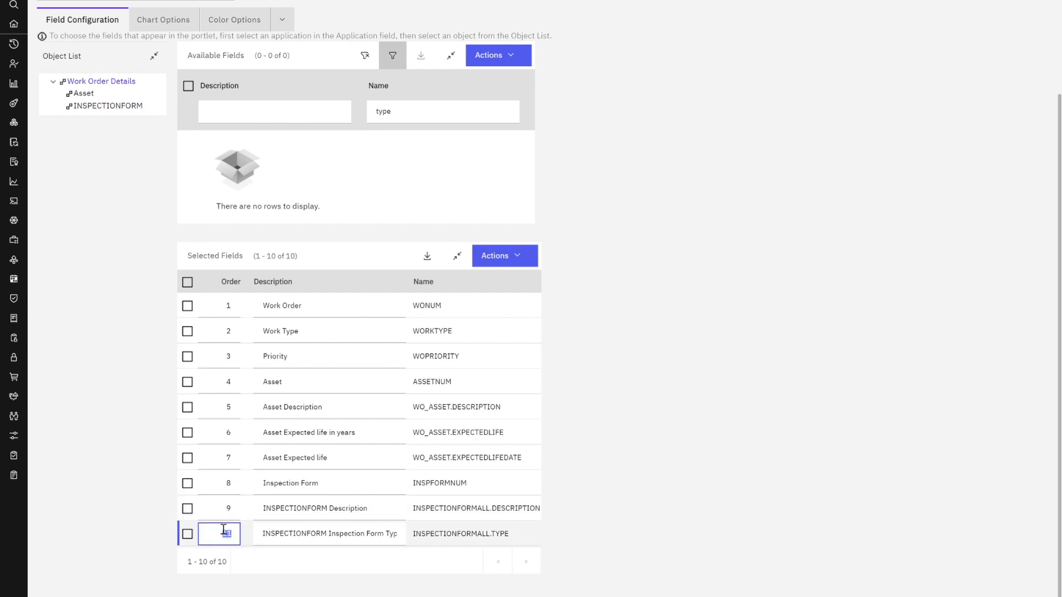
{"action": "left_click", "coordinate": [695, 464]}
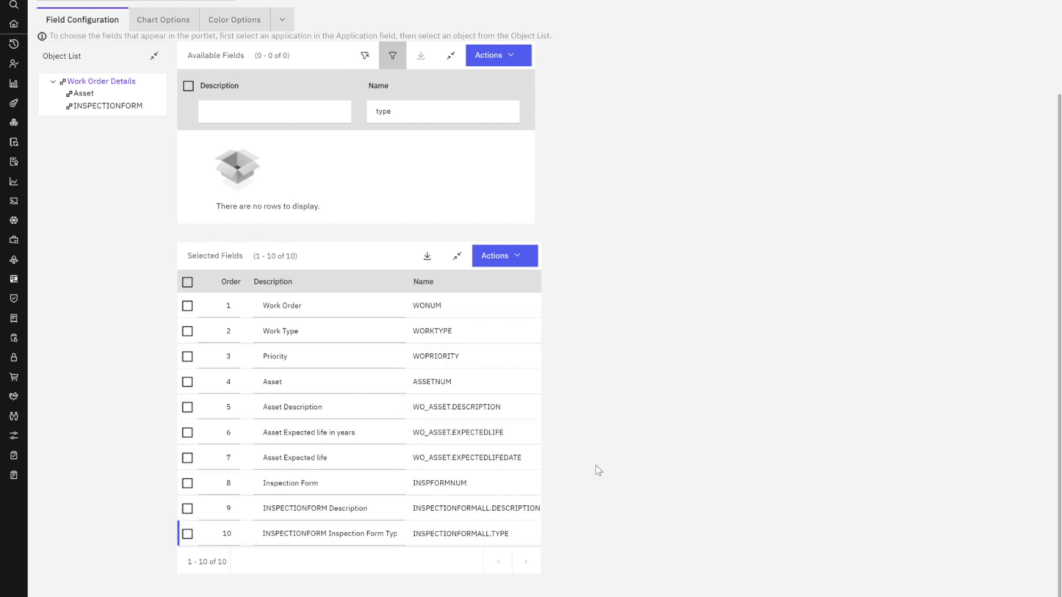
{"action": "scroll", "coordinate": [598, 471], "scroll_direction": "up", "scroll_amount": 2}
{"action": "scroll", "coordinate": [594, 471], "scroll_direction": "up", "scroll_amount": 1}
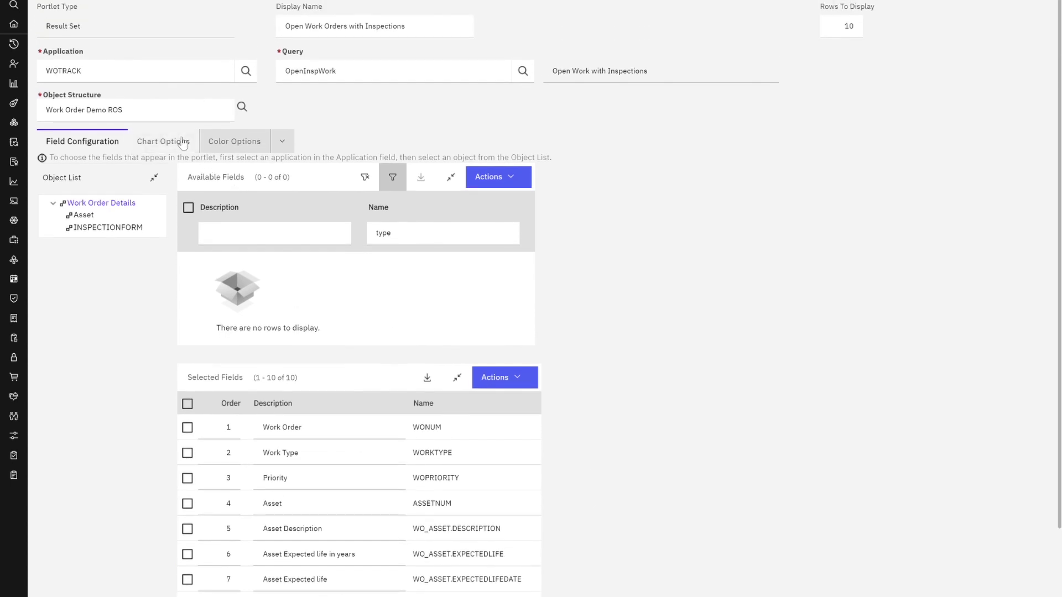
Make the portlet show a chart by default grouped by WOPRIORITY, then save and finish
{"action": "left_click", "coordinate": [183, 144]}
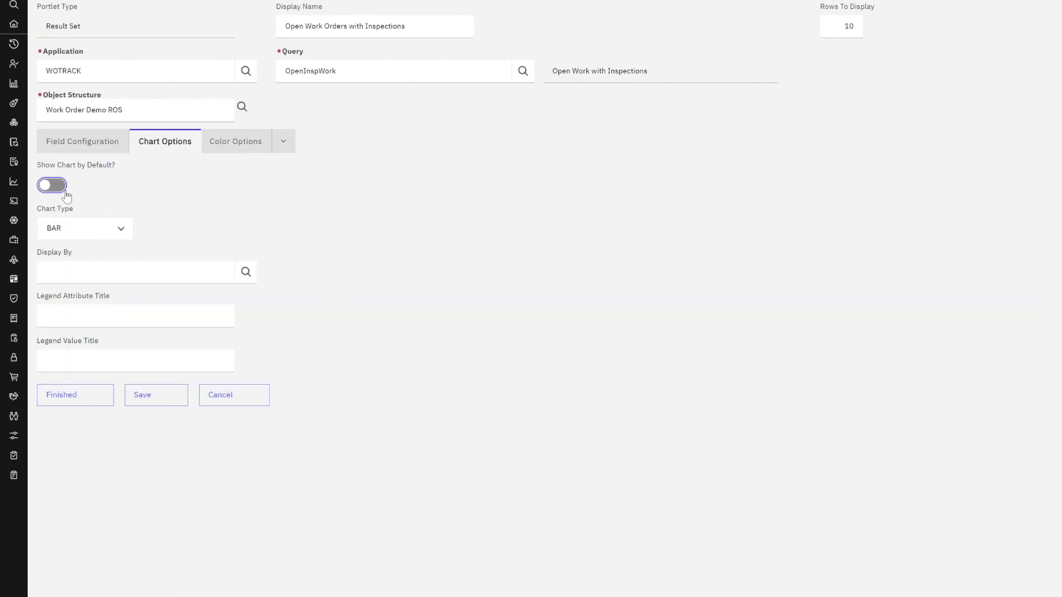
{"action": "left_click", "coordinate": [53, 186]}
{"action": "left_click", "coordinate": [246, 277]}
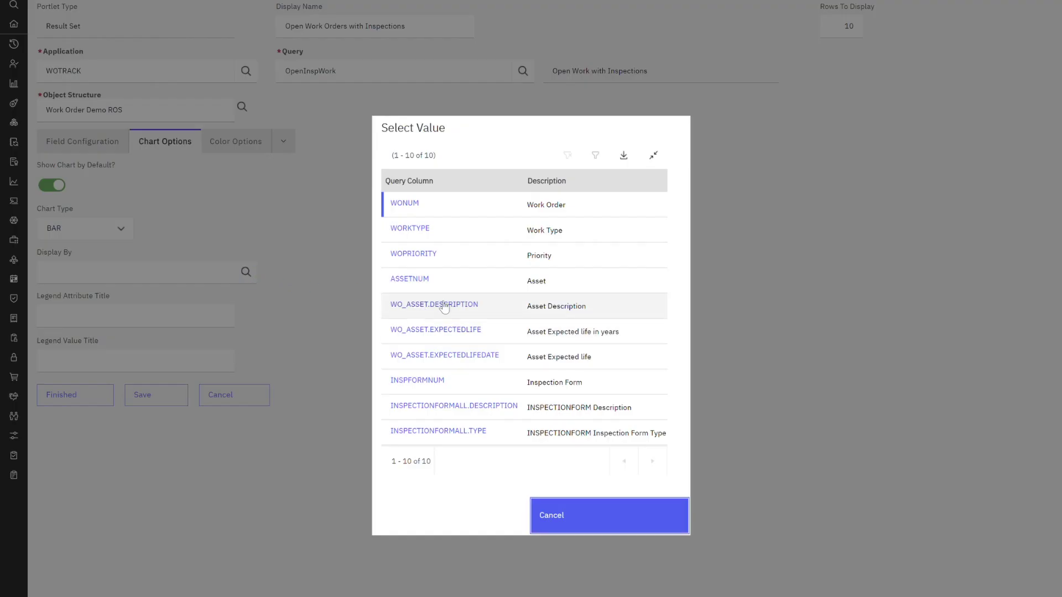
{"action": "left_click", "coordinate": [420, 254]}
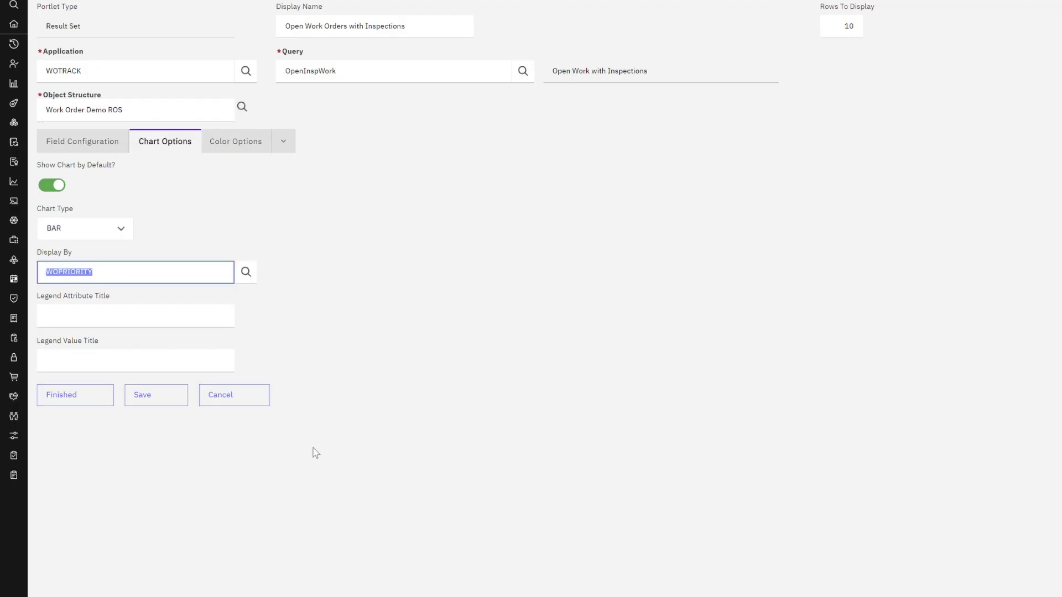
{"action": "left_click", "coordinate": [177, 403]}
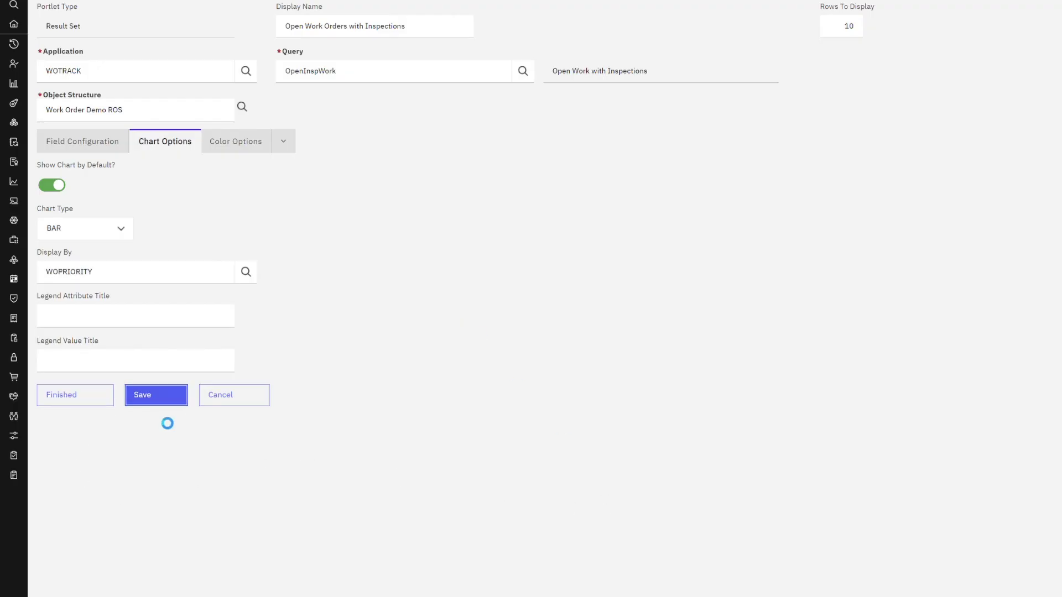
{"action": "left_click", "coordinate": [93, 401]}
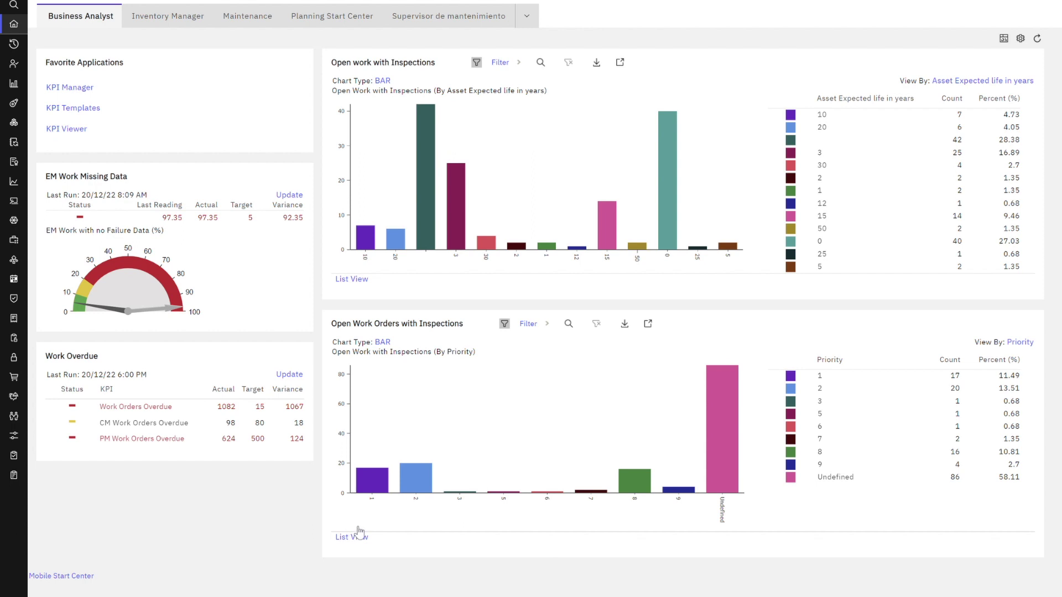
{"action": "mouse_move", "coordinate": [383, 489]}
{"action": "mouse_move", "coordinate": [729, 485]}
{"action": "left_click", "coordinate": [1020, 343]}
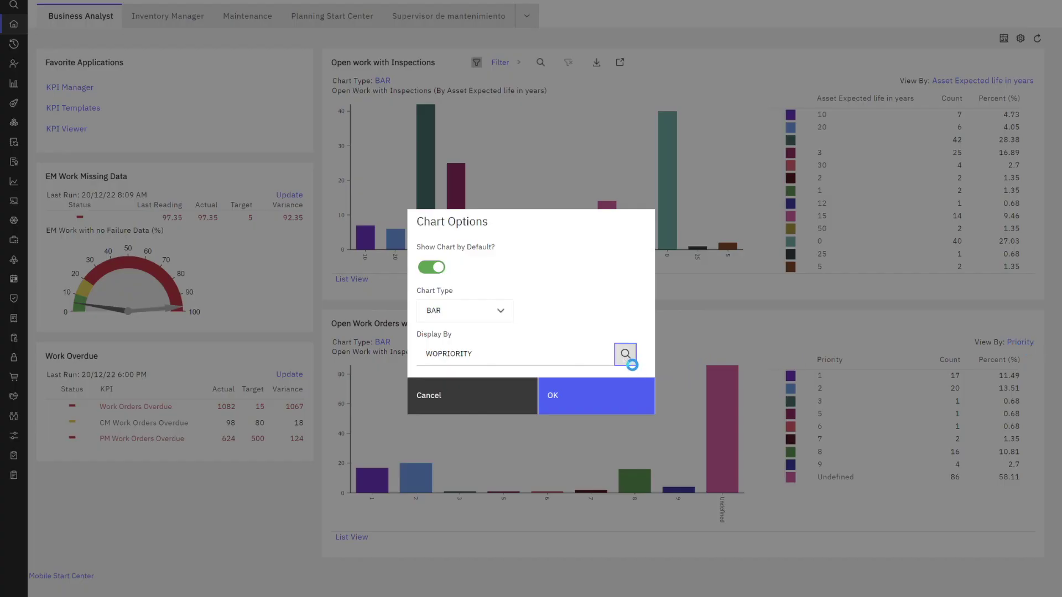
Group the inspections chart by WO_ASSET.EXPECTEDLIFE, asset expected life in years
{"action": "left_click", "coordinate": [626, 354]}
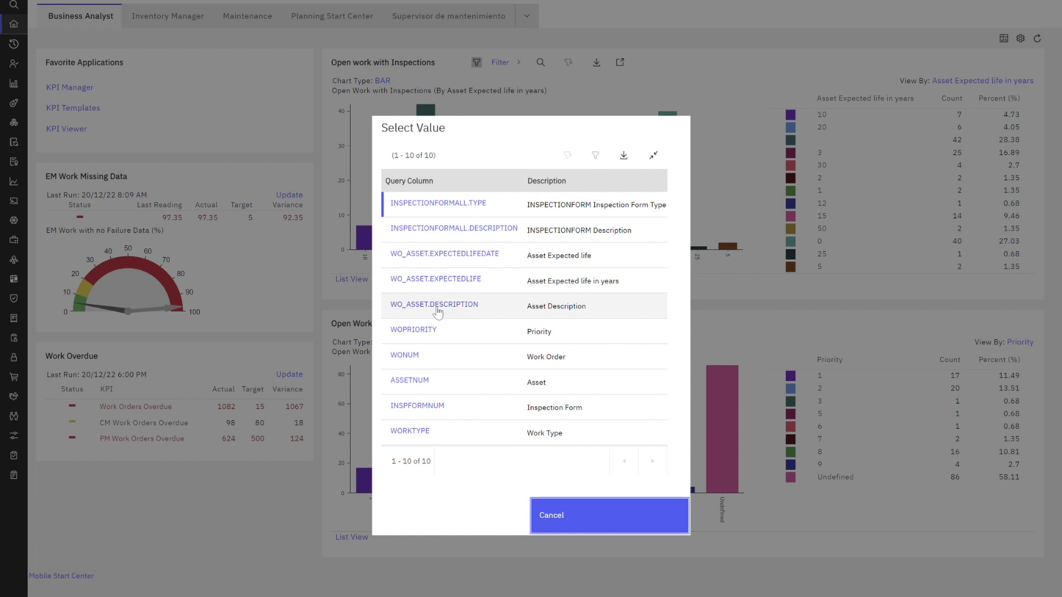
{"action": "left_click", "coordinate": [421, 279]}
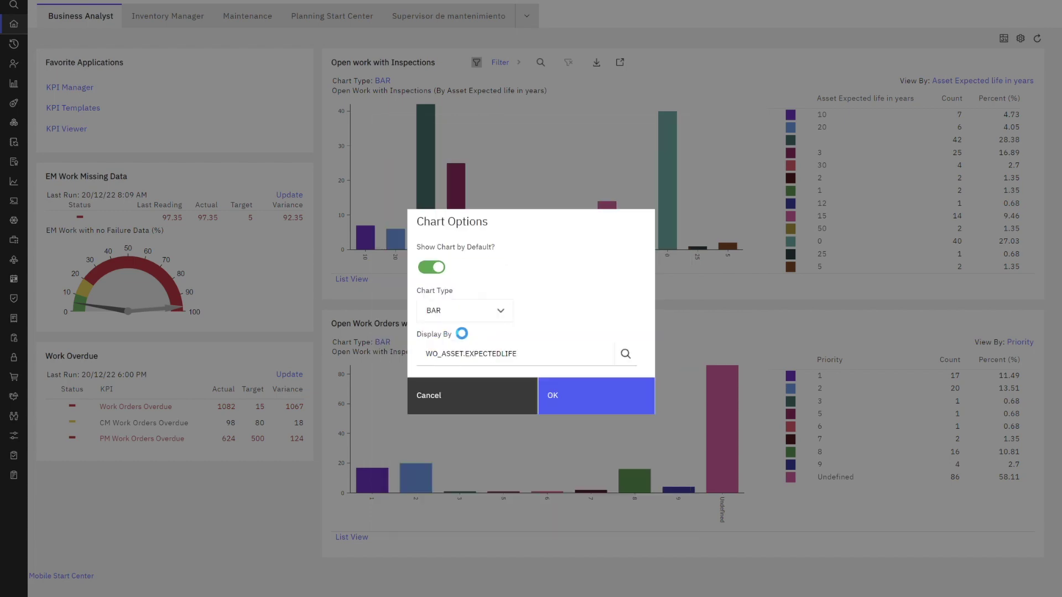
{"action": "left_click", "coordinate": [586, 408]}
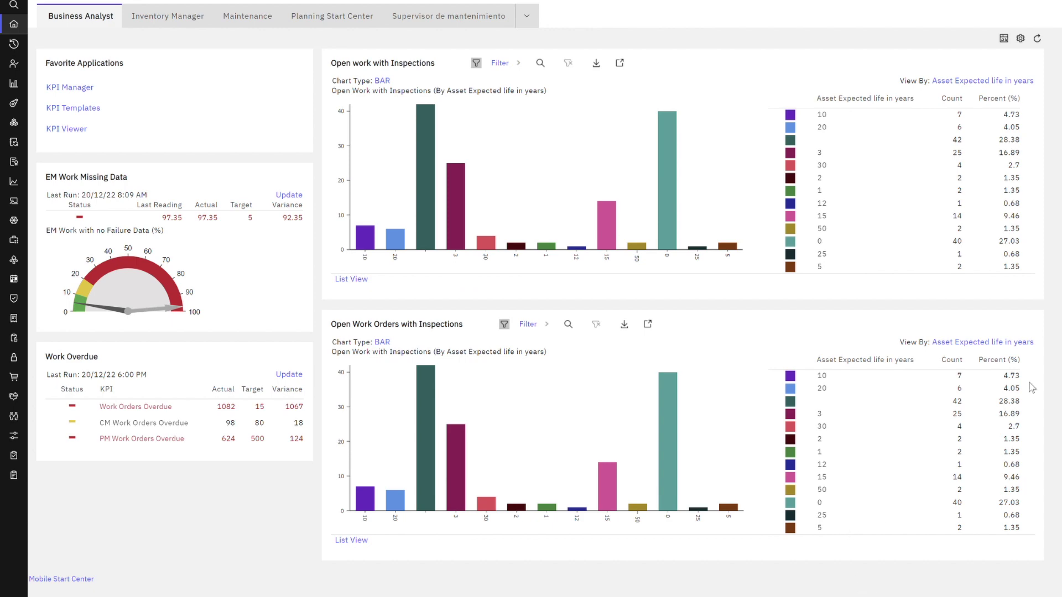
{"action": "left_click", "coordinate": [993, 346]}
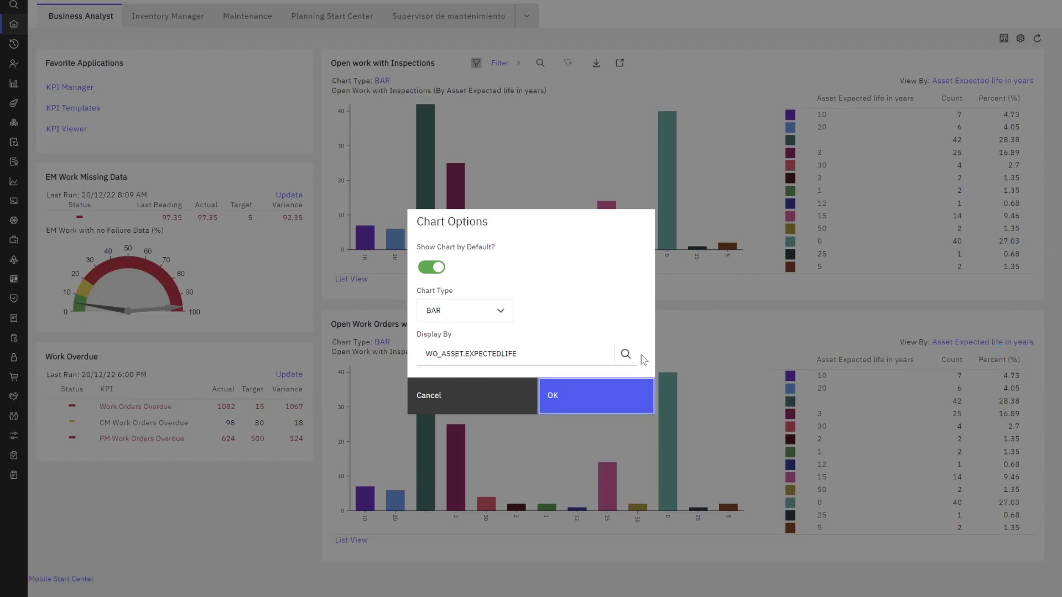
Regroup the chart by INSPFORMNUM and show the portlet's work orders as a table
{"action": "left_click", "coordinate": [626, 354]}
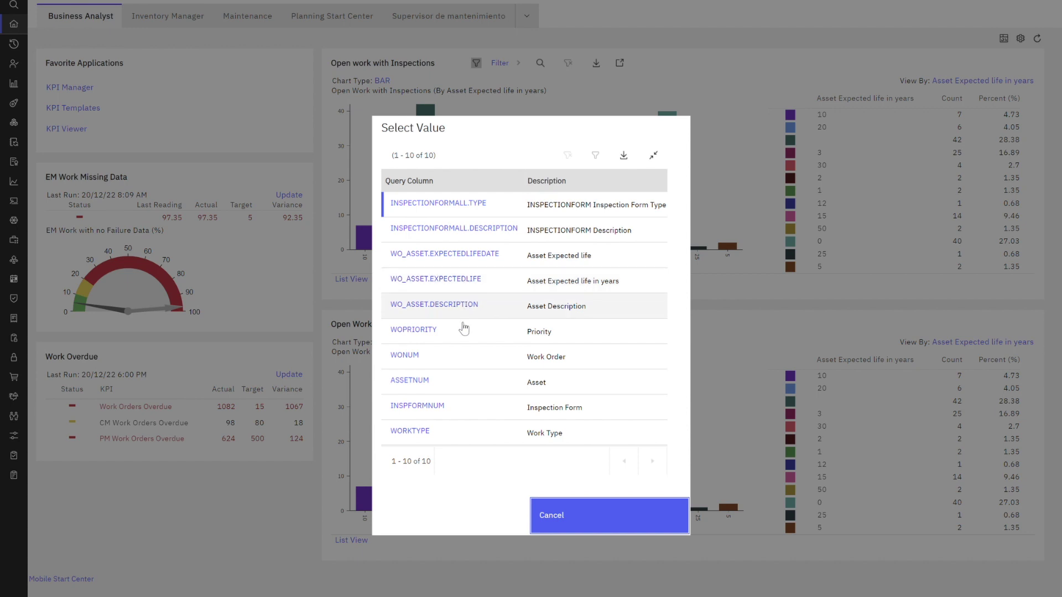
{"action": "left_click", "coordinate": [422, 408]}
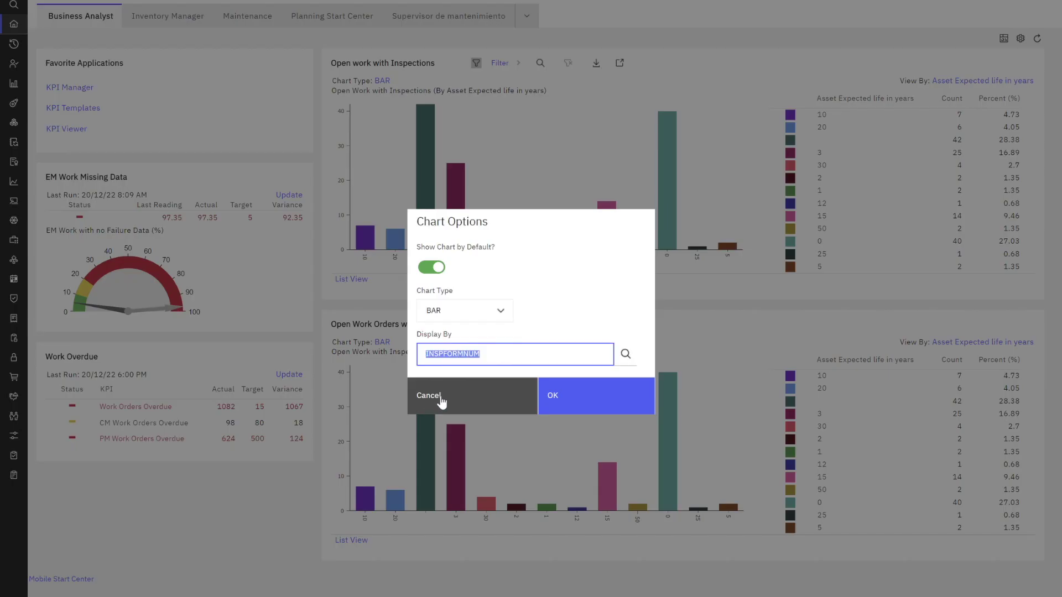
{"action": "left_click", "coordinate": [597, 393]}
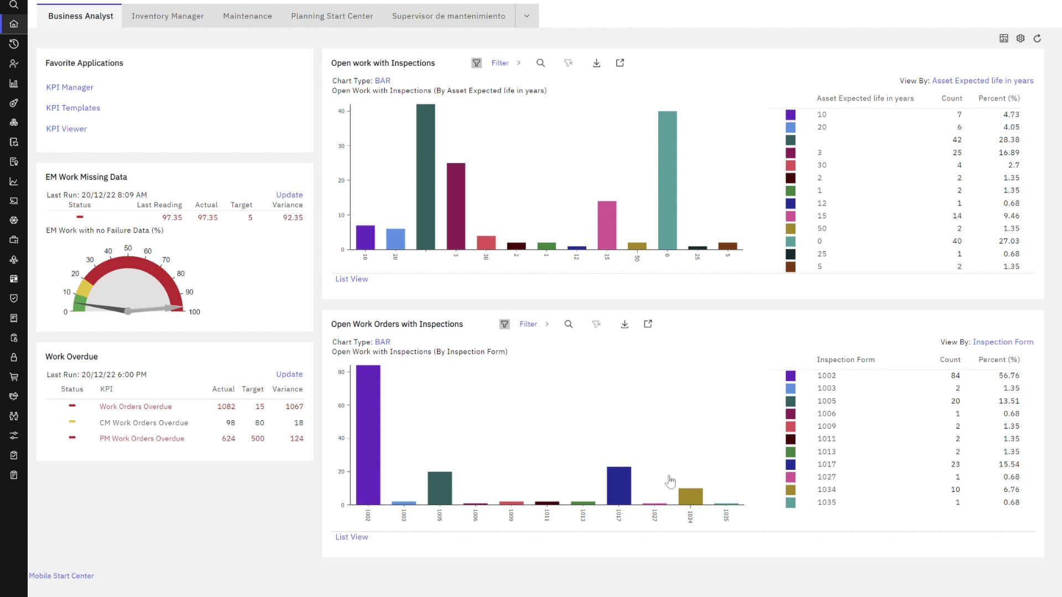
{"action": "left_click", "coordinate": [360, 539]}
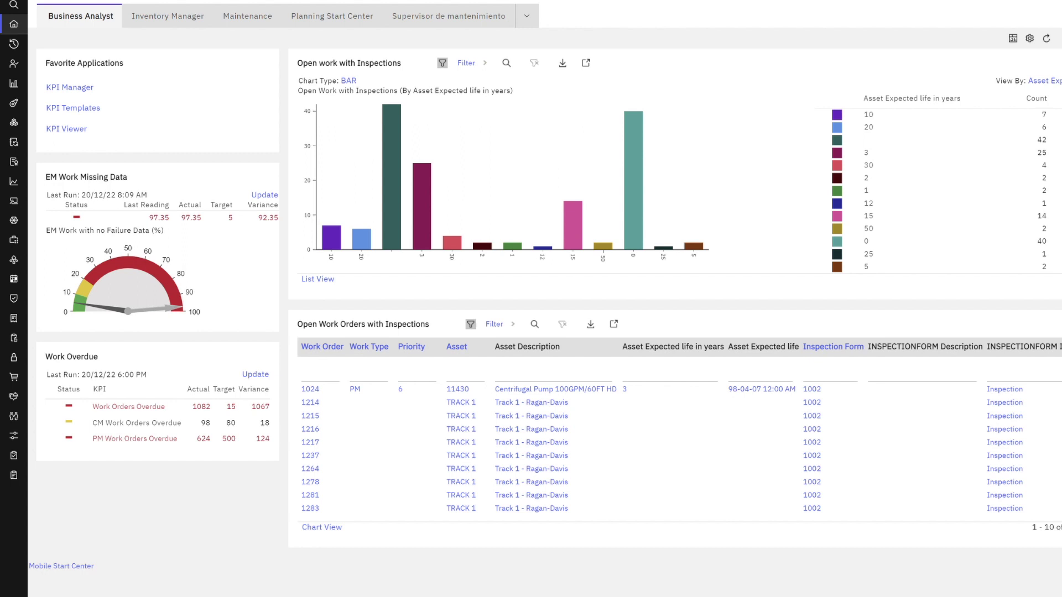
Sort the 148 work orders ascending by Asset, then return to the bar chart
{"action": "scroll", "coordinate": [544, 308], "scroll_direction": "right", "scroll_amount": 3}
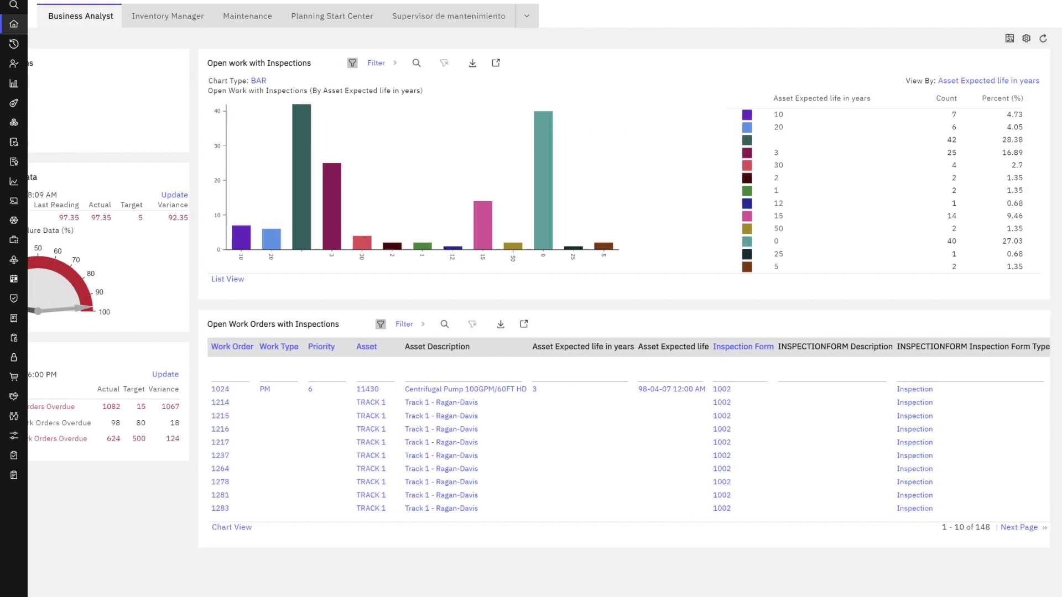
{"action": "scroll", "coordinate": [544, 302], "scroll_direction": "left", "scroll_amount": 3}
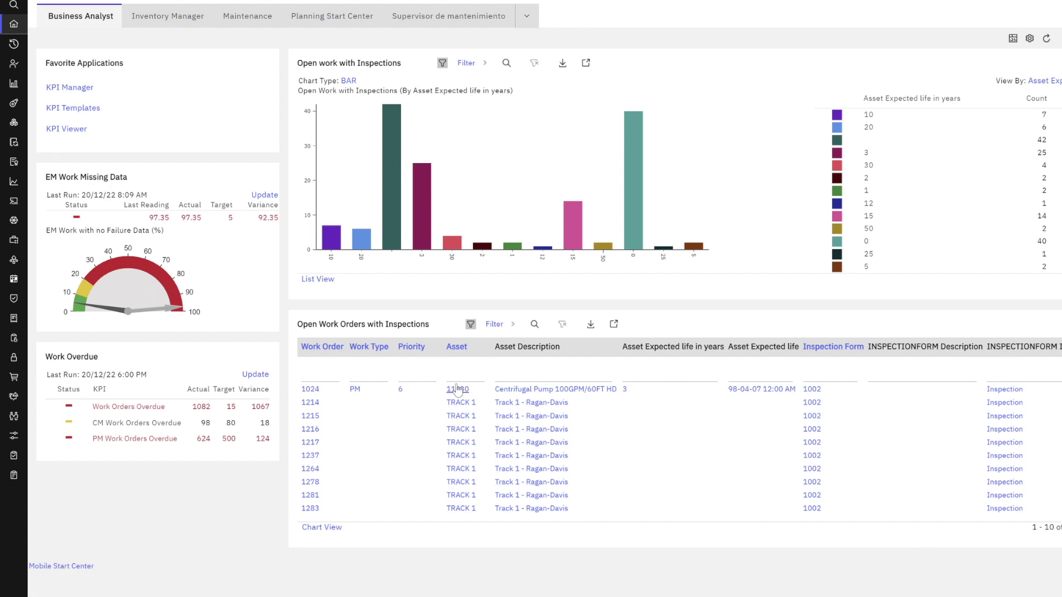
{"action": "left_click", "coordinate": [464, 353]}
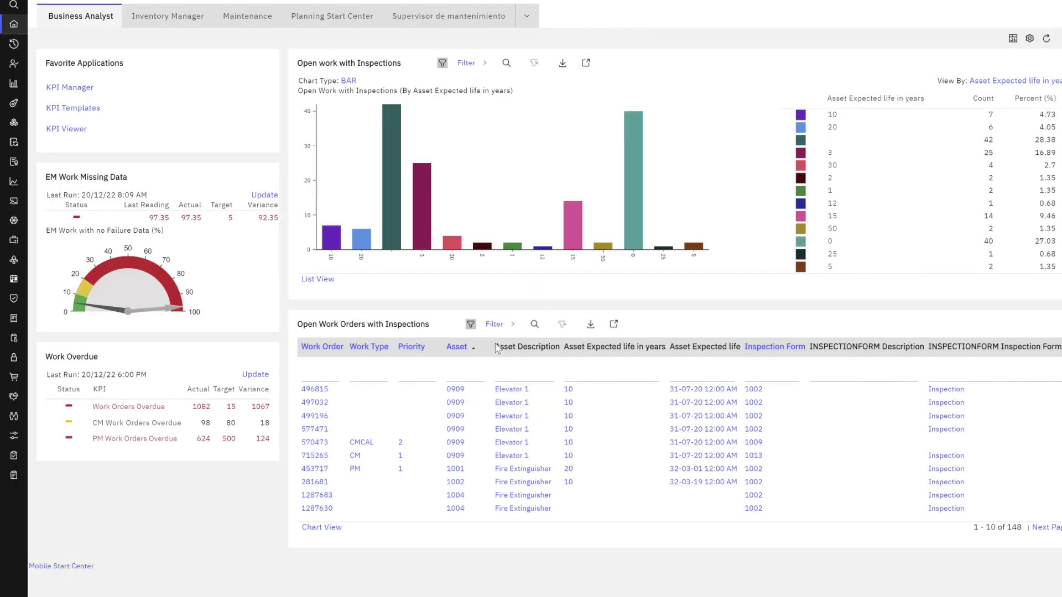
{"action": "left_click", "coordinate": [325, 529]}
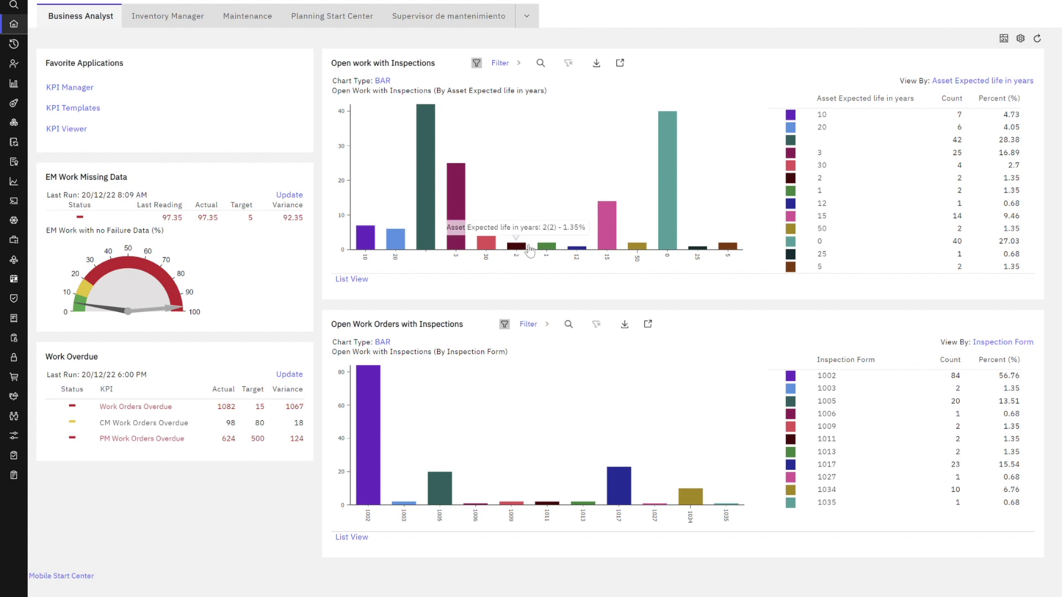
Check the bar values on the inspection form chart
{"action": "mouse_move", "coordinate": [431, 144]}
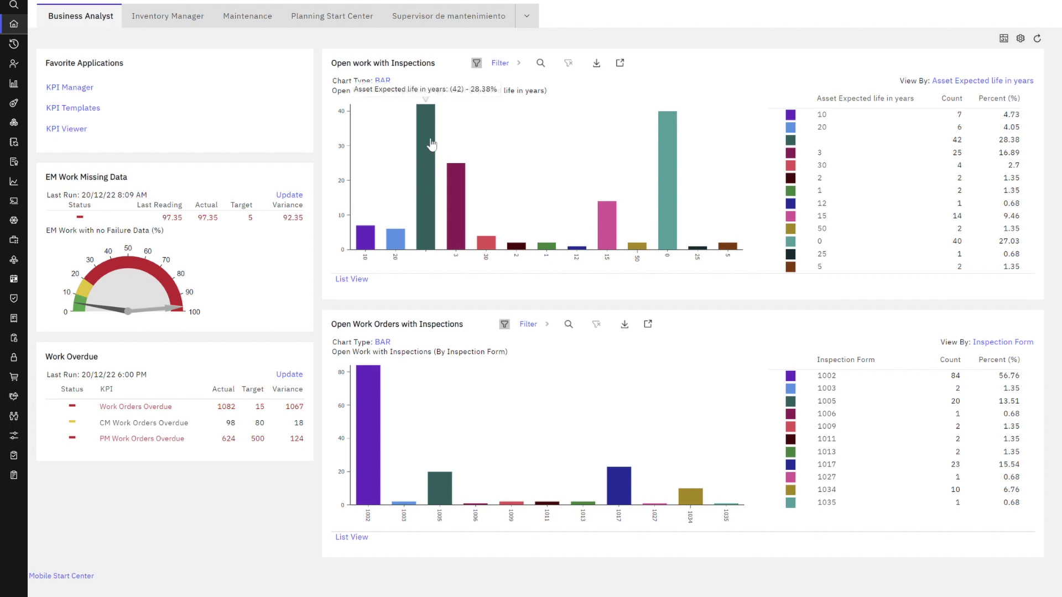